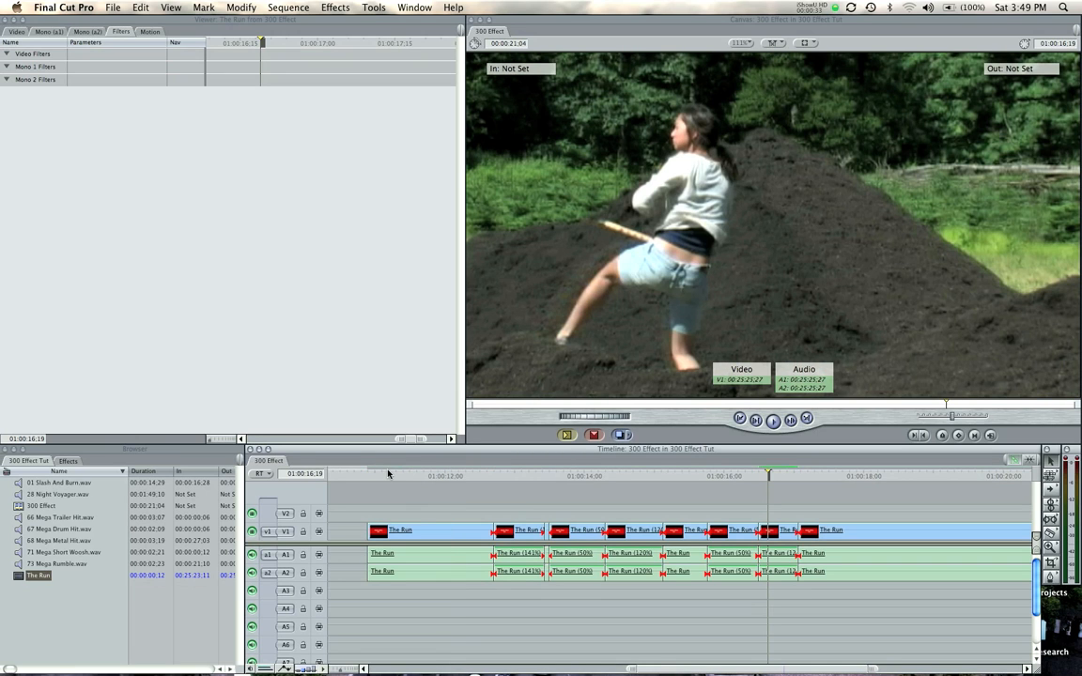
Apply the Vignette video filter from the Stylize effects to the first The Run clip on V1, with the playhead at 01:00:11;20
click(68, 460)
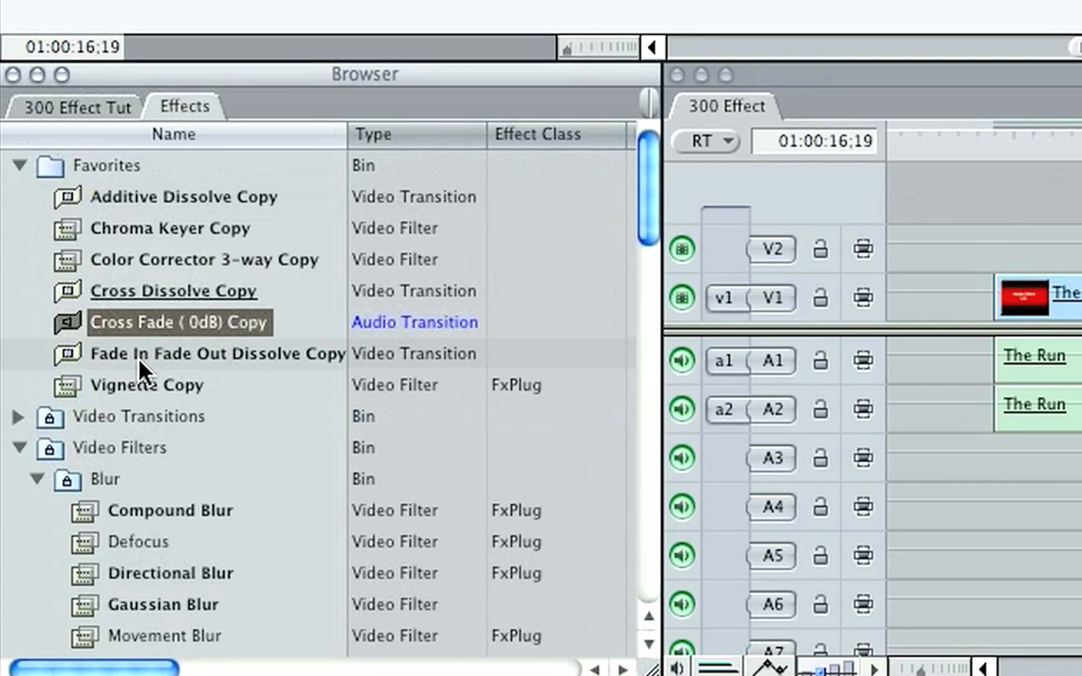
click(149, 262)
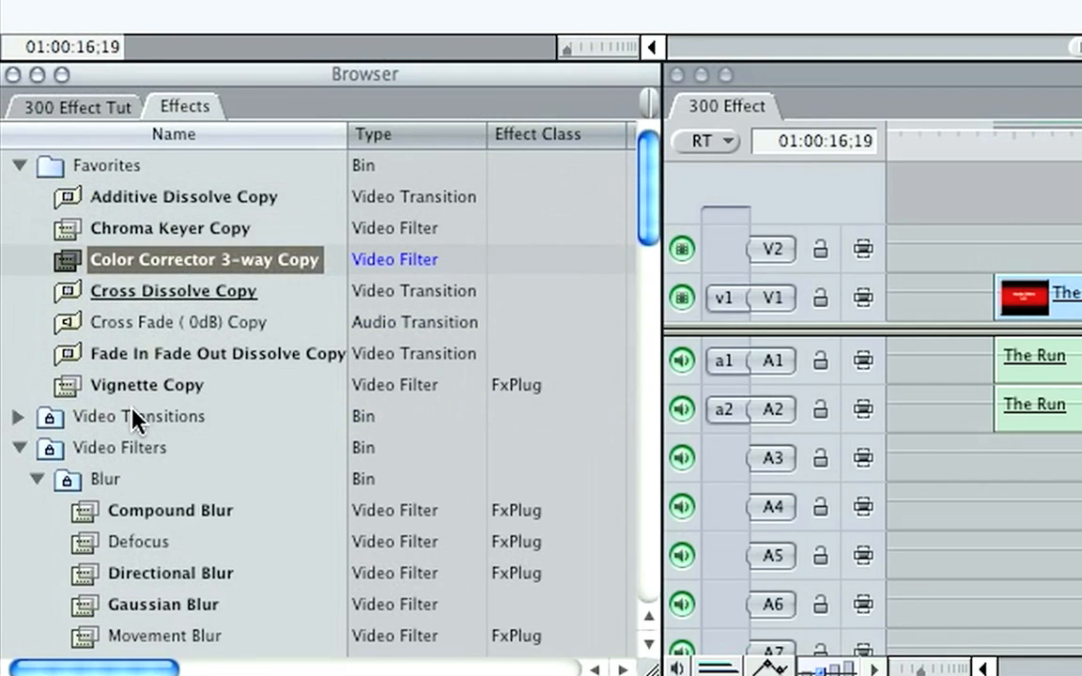
click(138, 385)
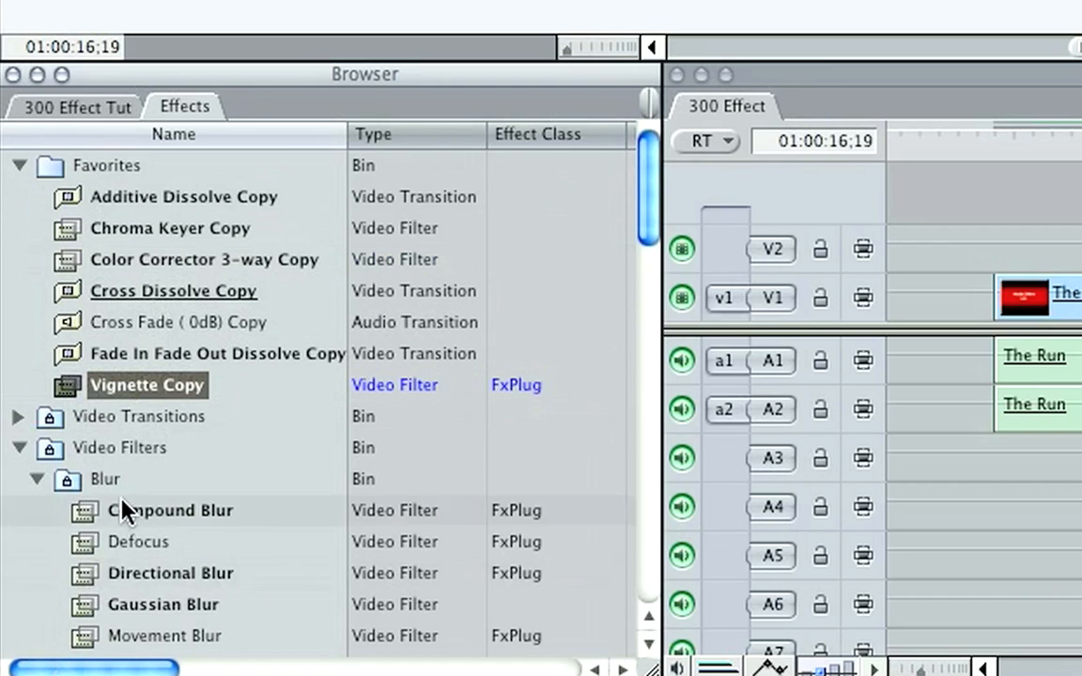
scroll(123, 510, down, 6)
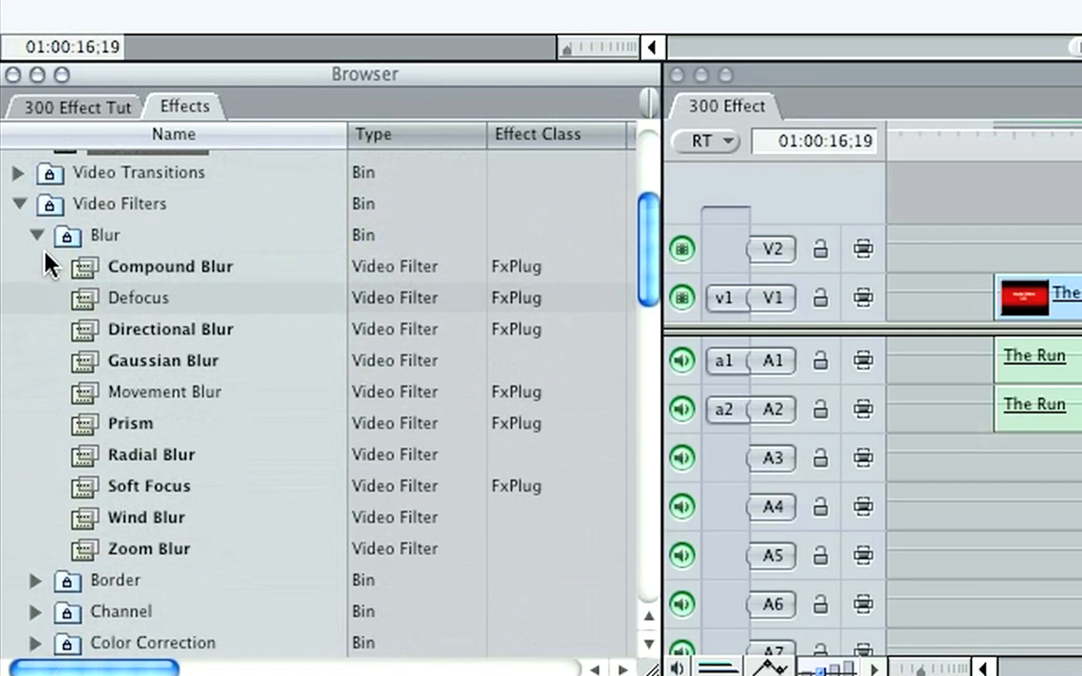
click(37, 235)
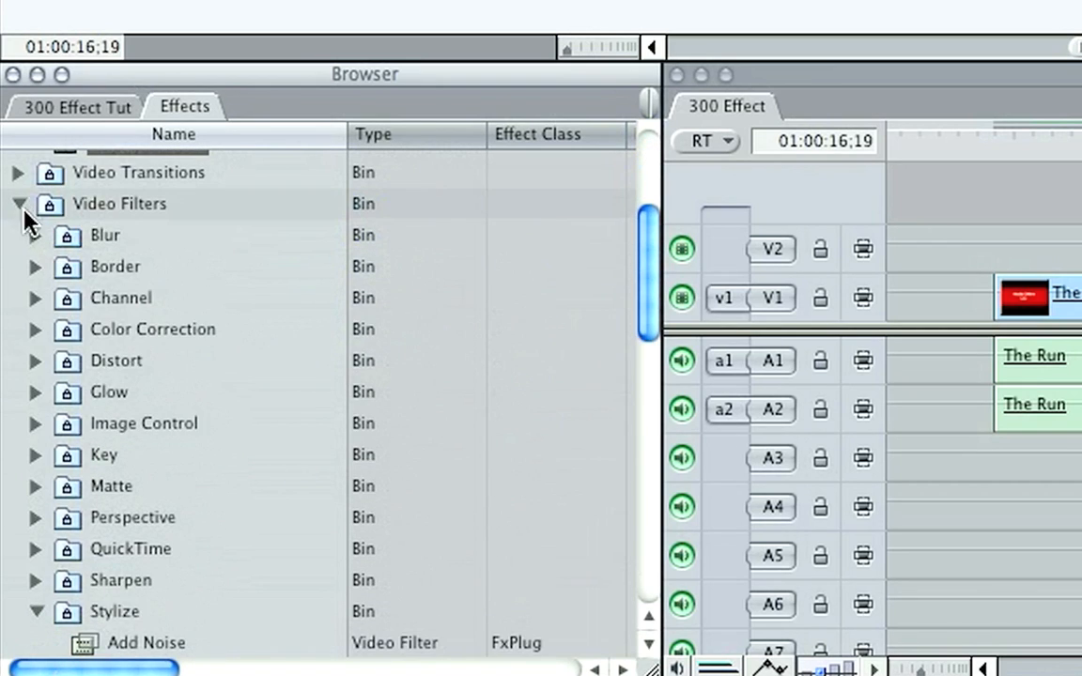
scroll(54, 447, down, 3)
scroll(31, 502, down, 14)
scroll(79, 493, down, 5)
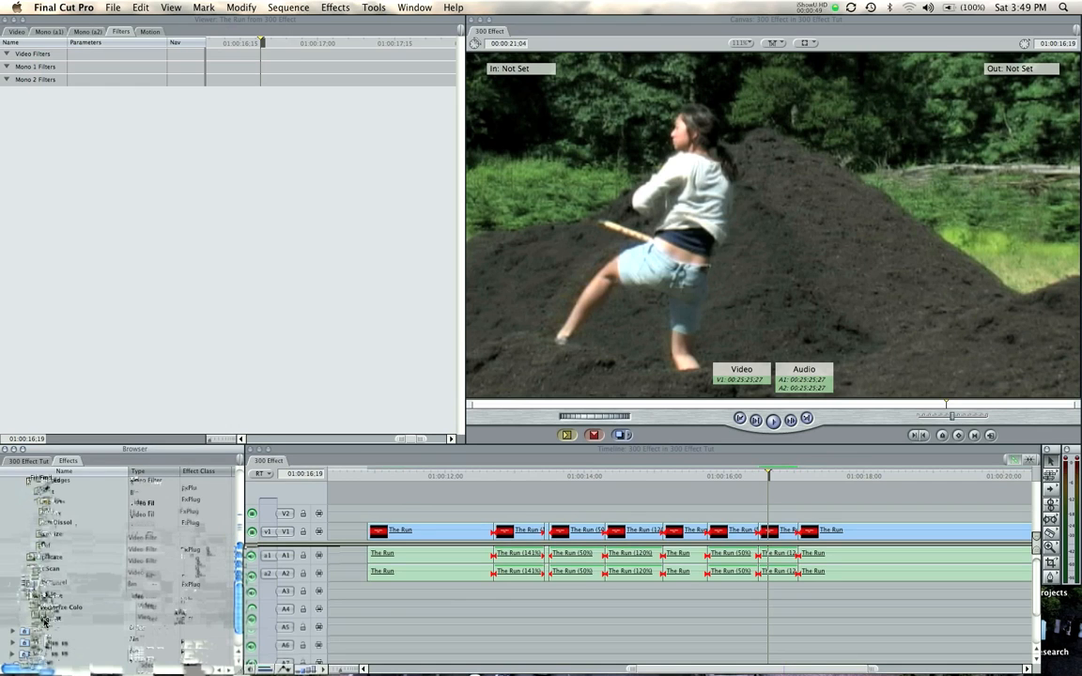
drag(45, 620, 420, 534)
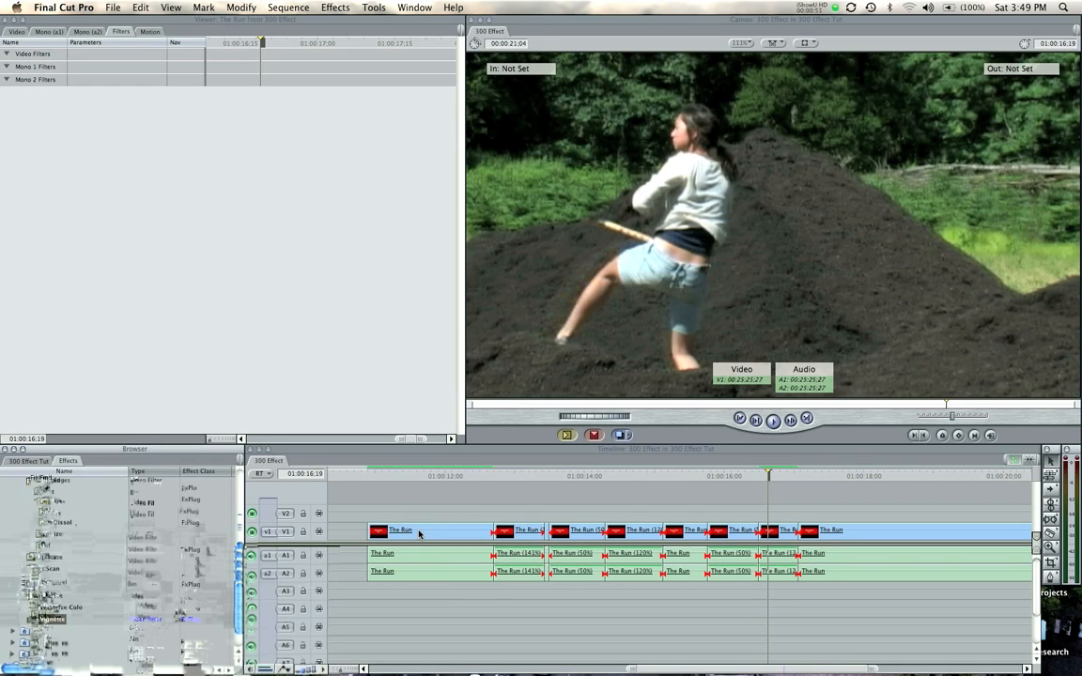
click(420, 474)
Apply the Color Corrector 3-way video filter to the first The Run clip and show the clip's filter settings
scroll(39, 521, down, 1)
scroll(49, 525, up, 10)
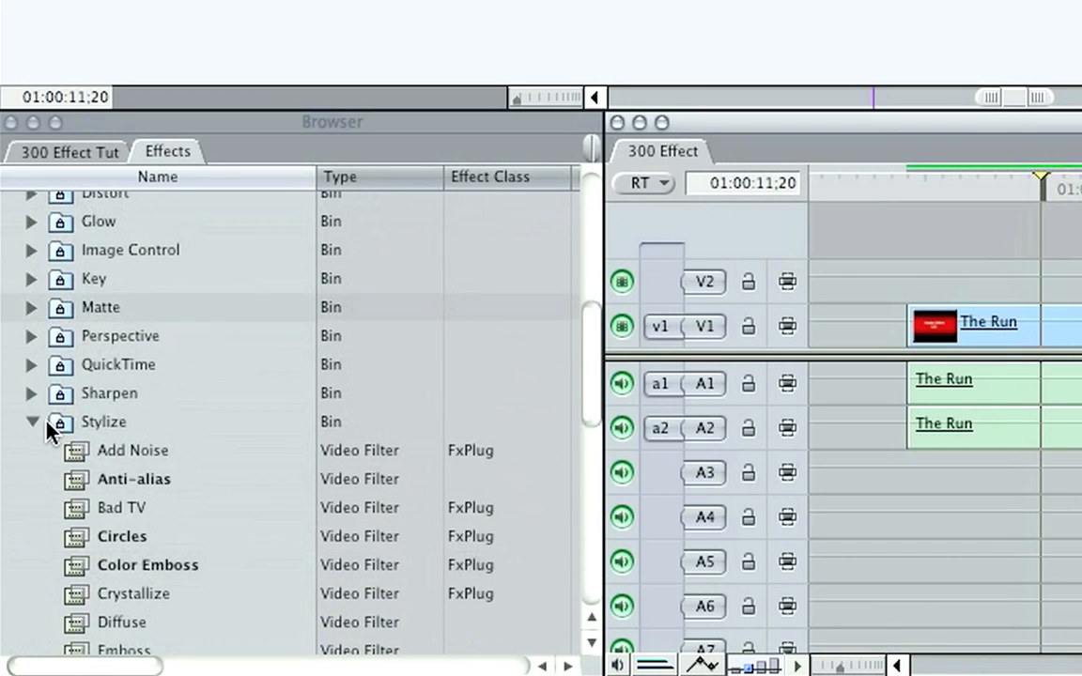
click(16, 572)
scroll(37, 432, up, 7)
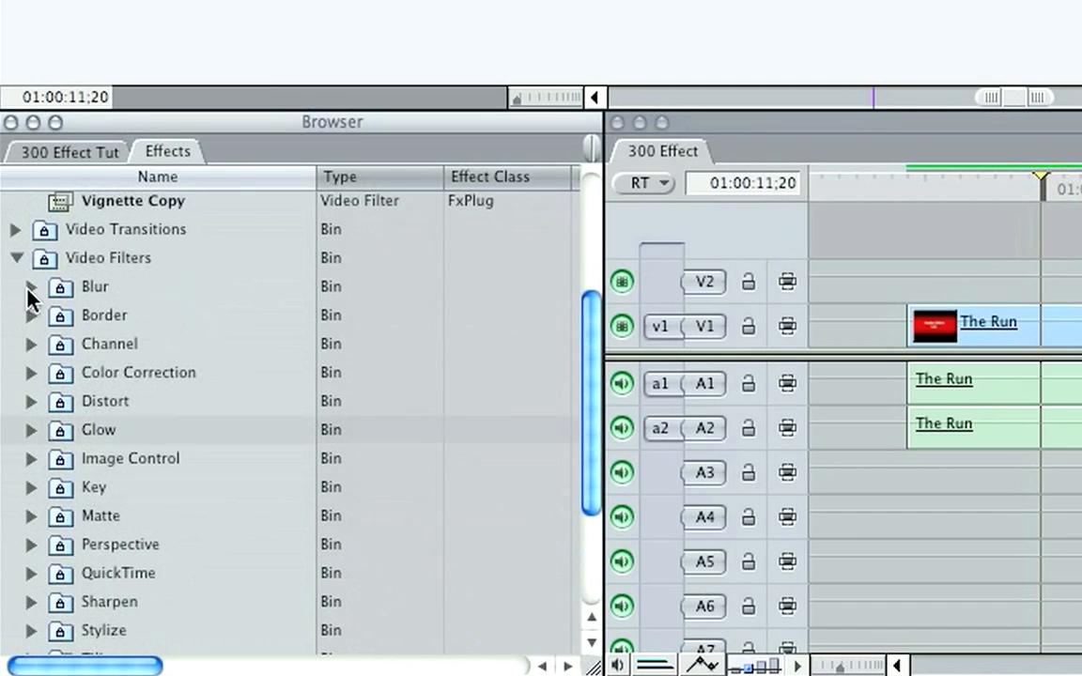
click(31, 372)
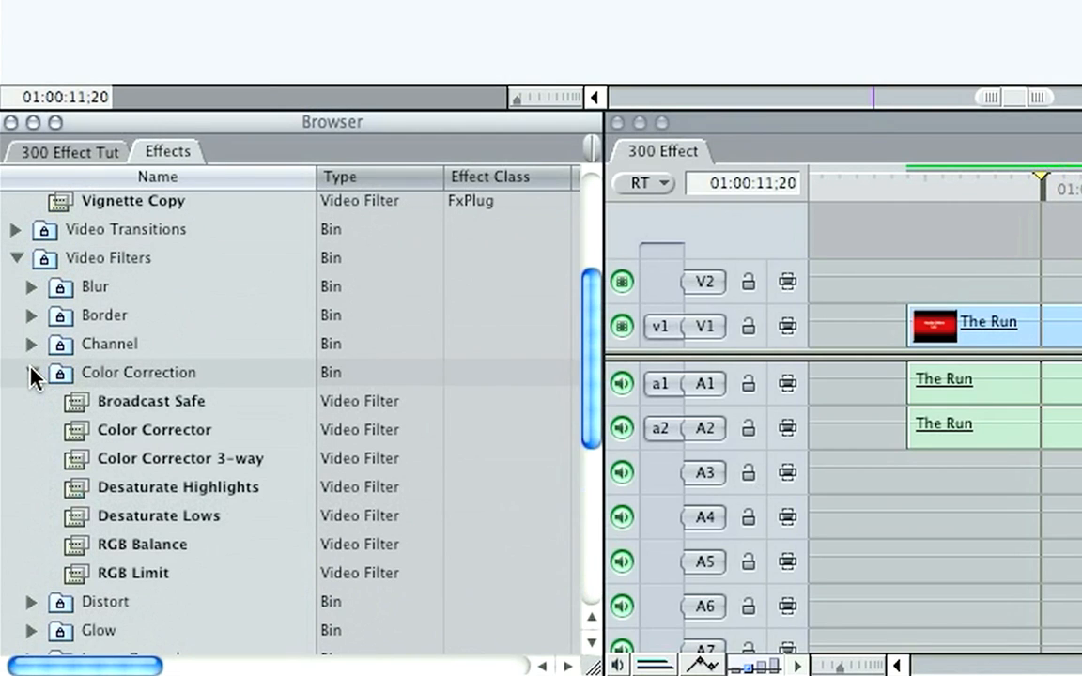
drag(70, 460, 1081, 345)
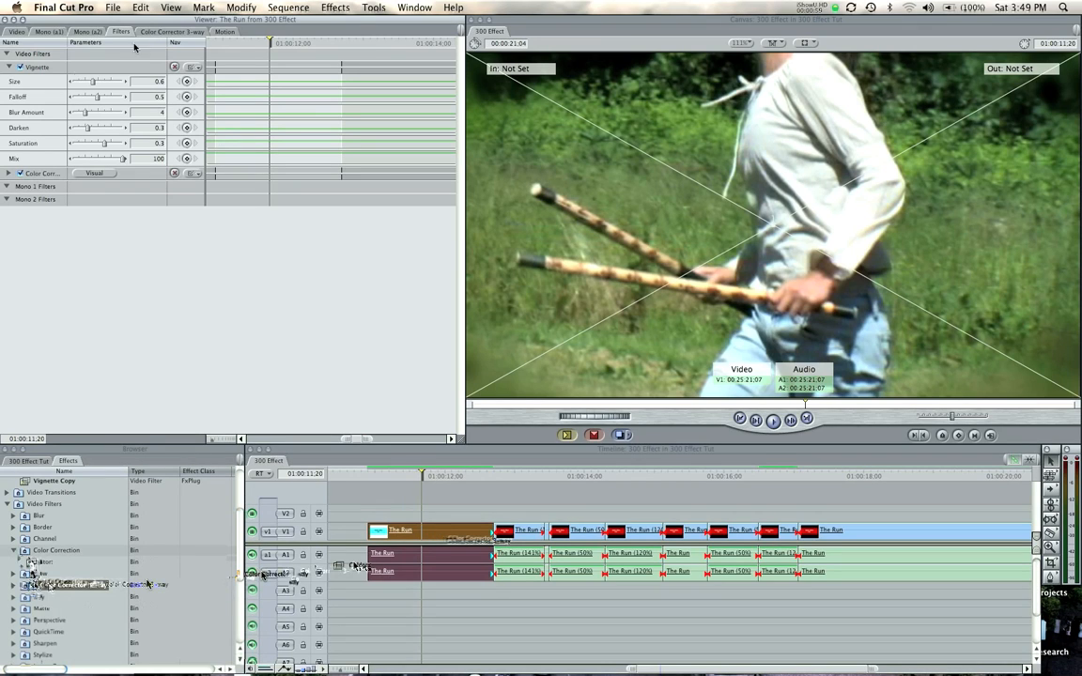
Set the first clip's Vignette Size to 0.43 and Falloff to 0.48
click(44, 71)
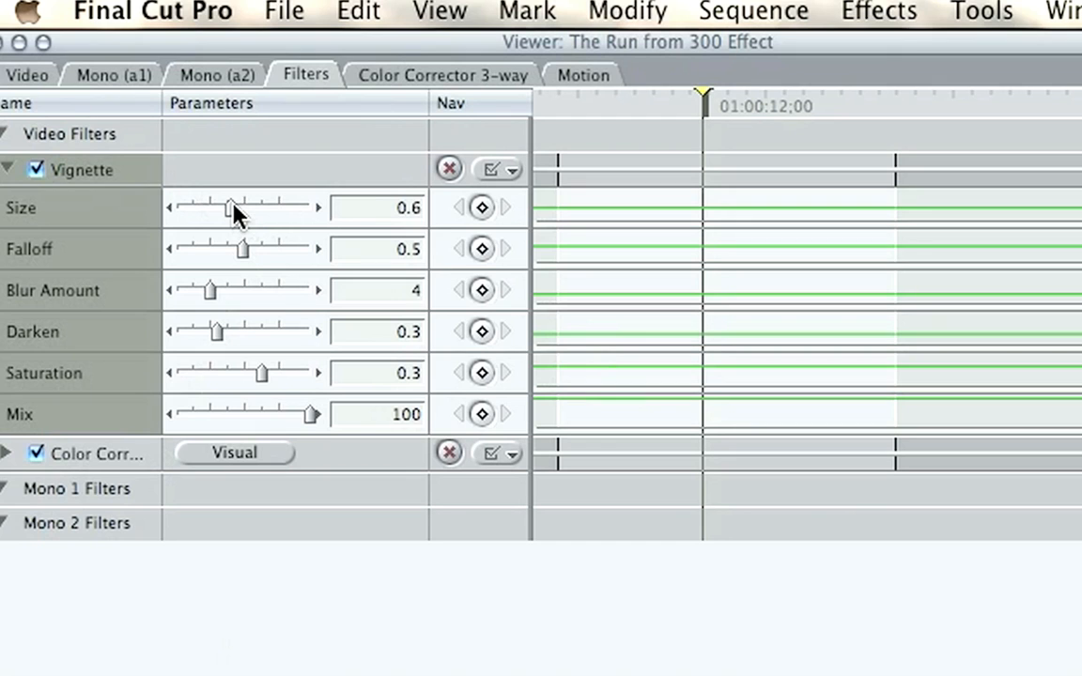
drag(94, 81, 95, 81)
drag(236, 205, 215, 205)
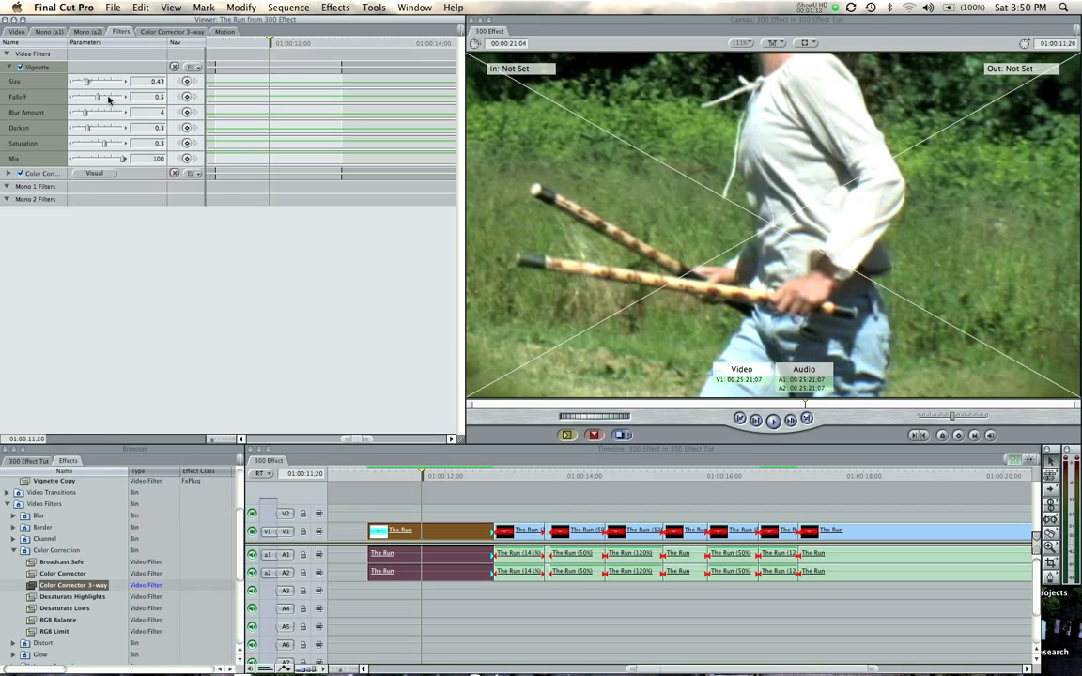
drag(242, 249, 265, 251)
drag(105, 97, 112, 98)
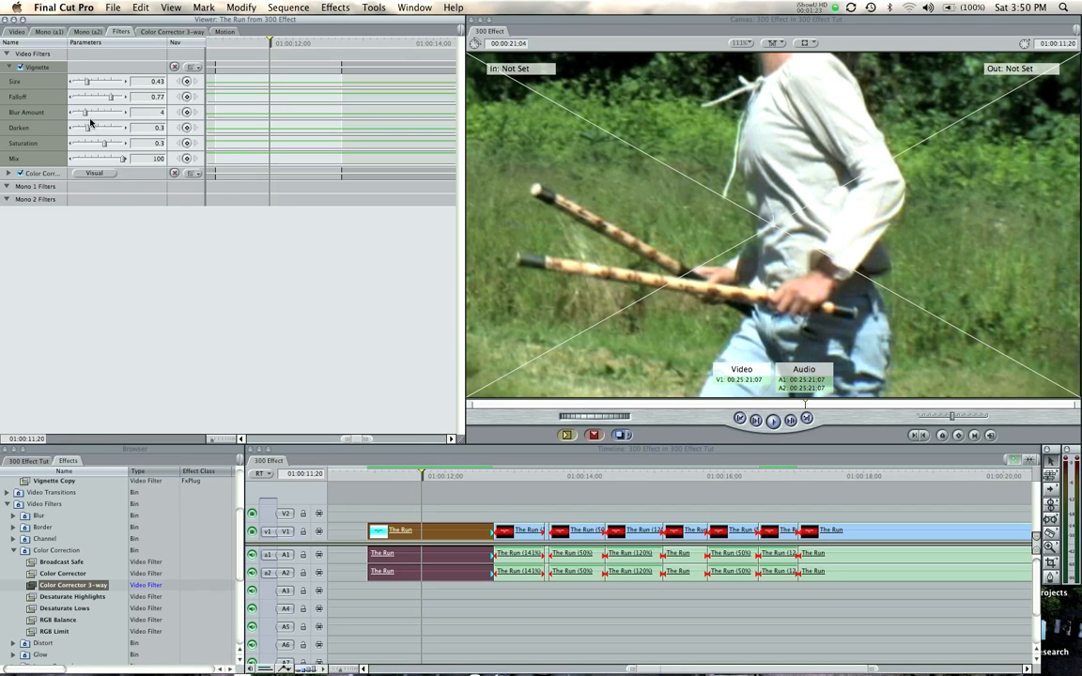
mouse_move(110, 98)
mouse_down()
mouse_move(83, 99)
mouse_move(97, 100)
mouse_up()
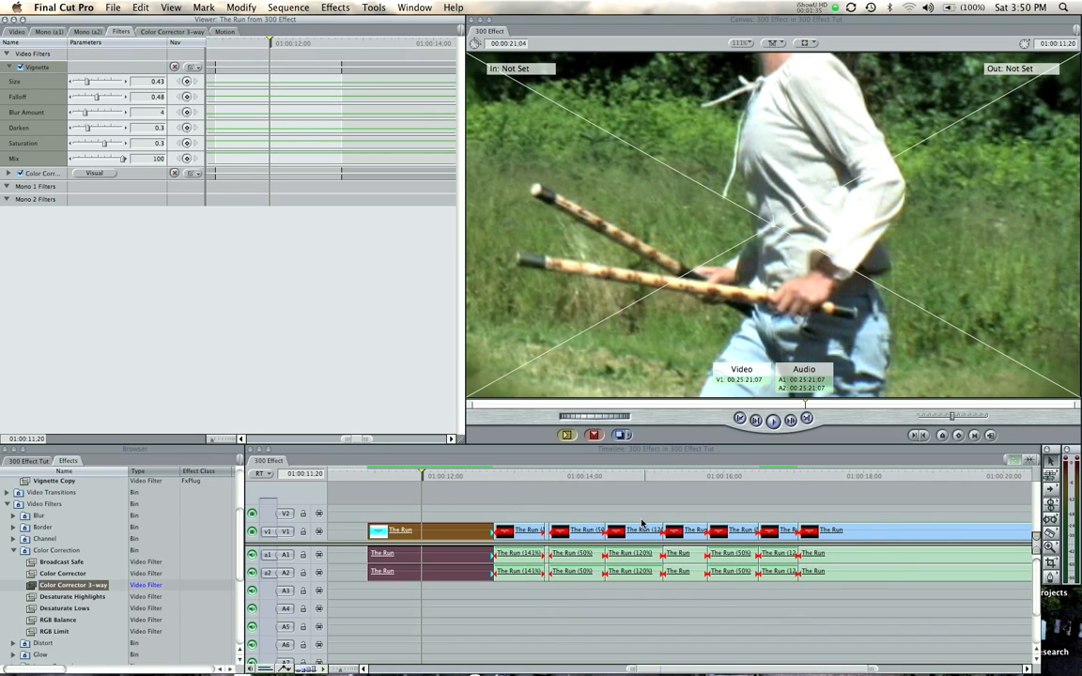
Copy the adjusted Vignette filter from the first clip onto all the remaining clips in the sequence
drag(513, 507, 857, 589)
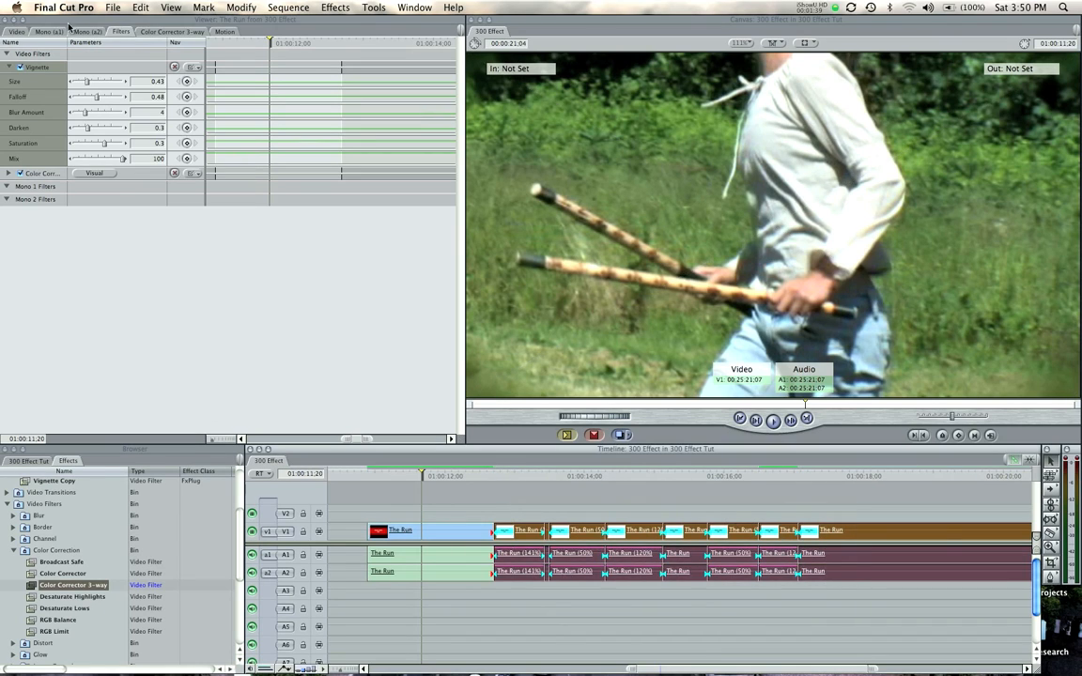
drag(40, 72, 515, 538)
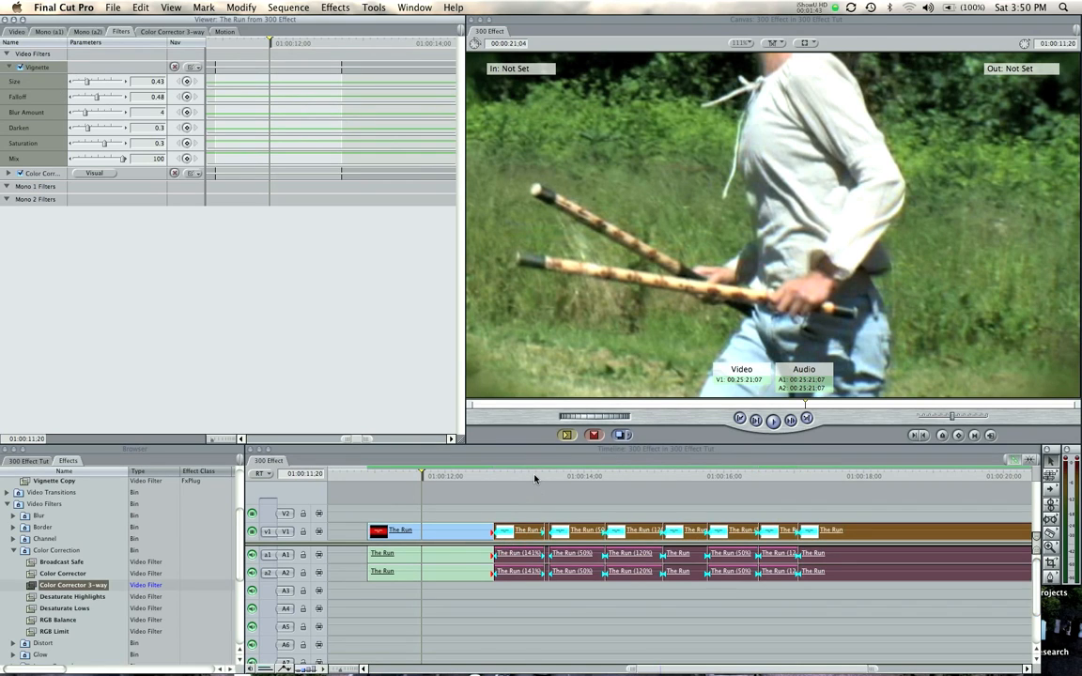
In the first clip's Color Corrector 3-way, lower the saturation and brighten the Whites, shifting their balance slightly toward red-orange
double_click(454, 531)
click(146, 32)
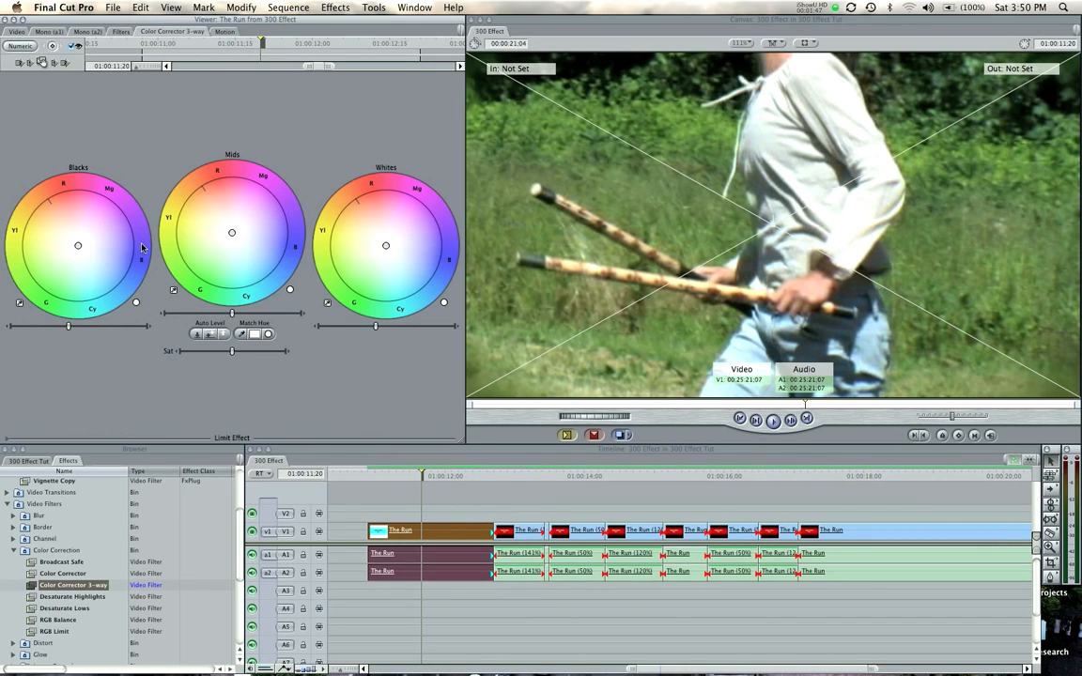
drag(232, 355, 209, 354)
drag(375, 326, 390, 328)
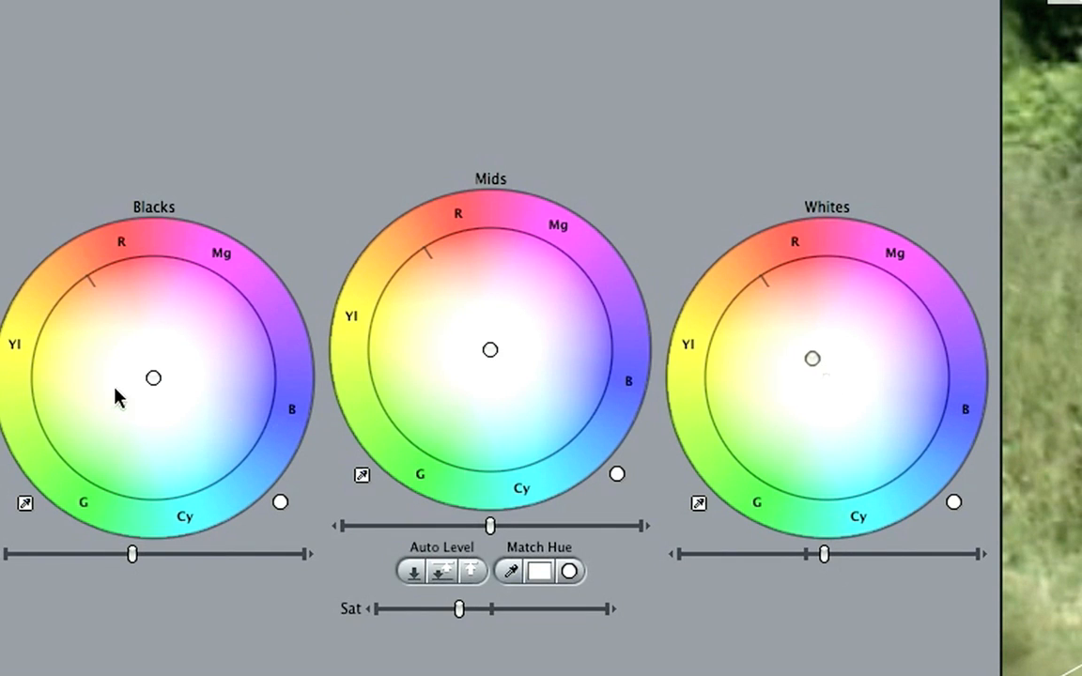
Shift the Blacks balance toward red-orange, darken the Blacks and Mids slightly, and nudge the Mids balance toward magenta-blue
drag(150, 379, 140, 363)
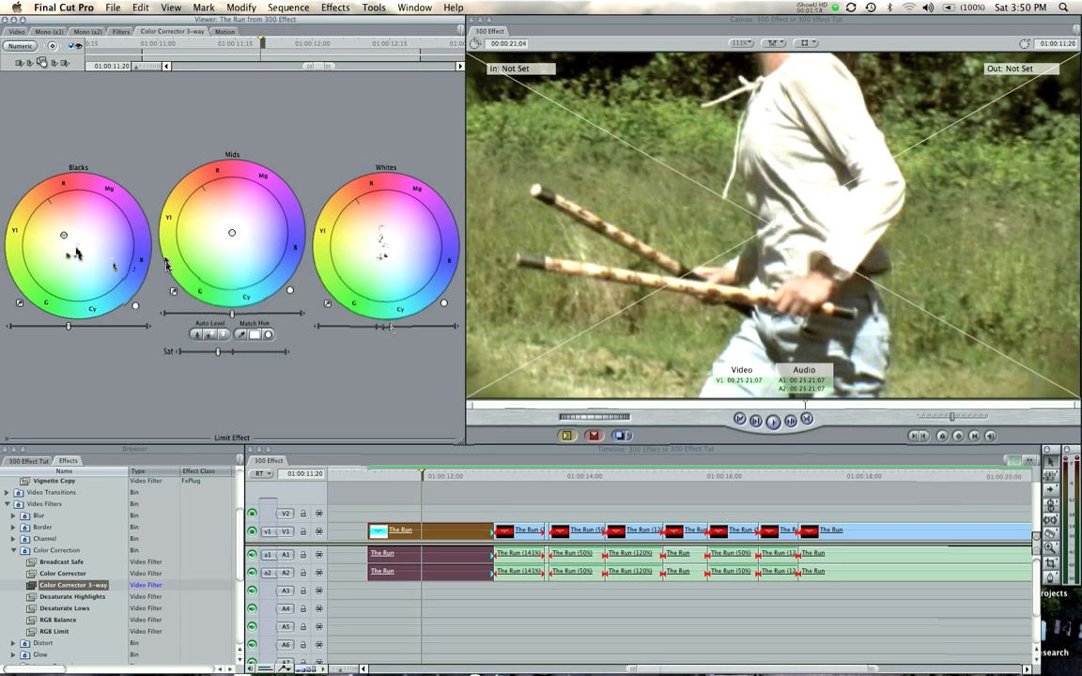
drag(69, 328, 66, 325)
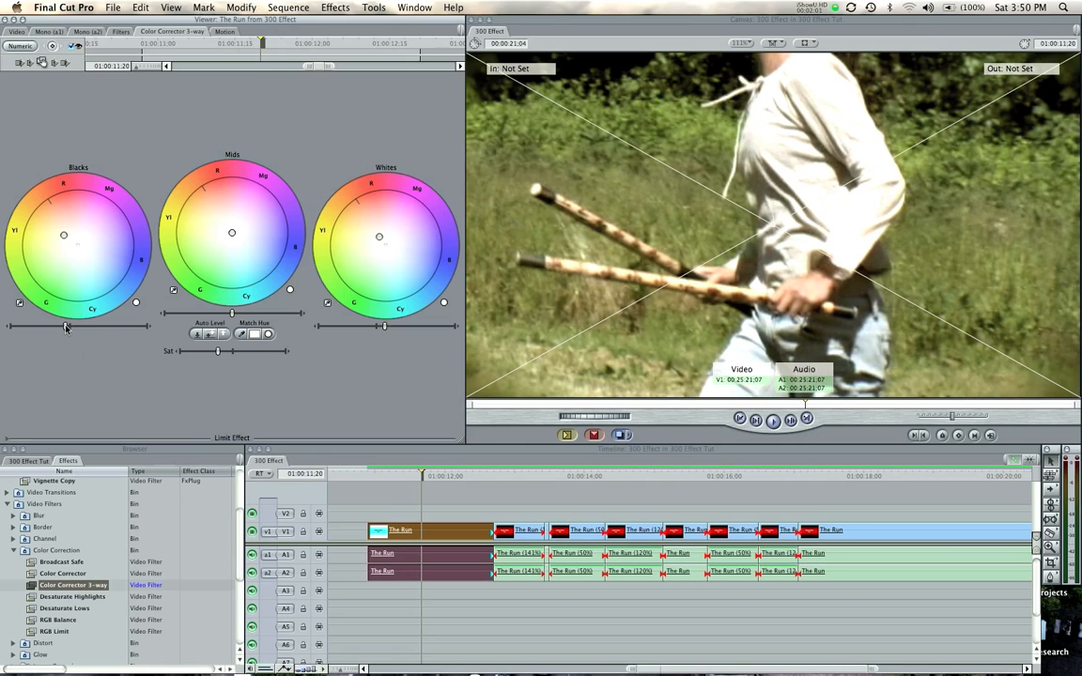
drag(234, 315, 228, 314)
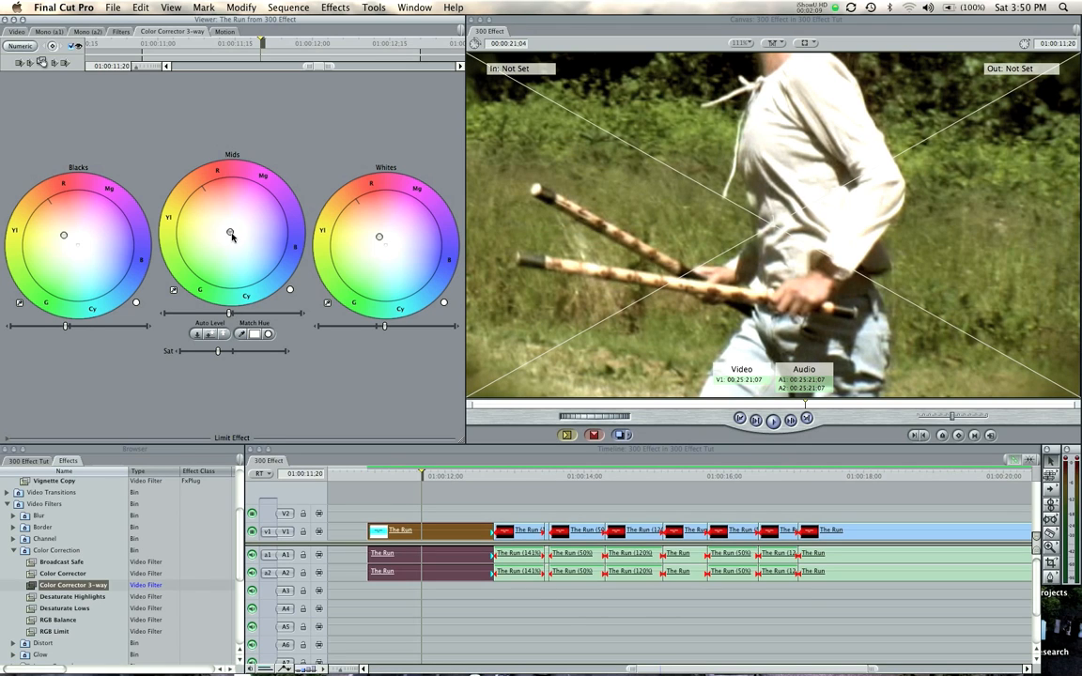
drag(233, 237, 233, 238)
Review the graded first clip and copy its Color Corrector 3-way filter onto all the remaining clips in the sequence
click(496, 476)
drag(481, 478, 419, 475)
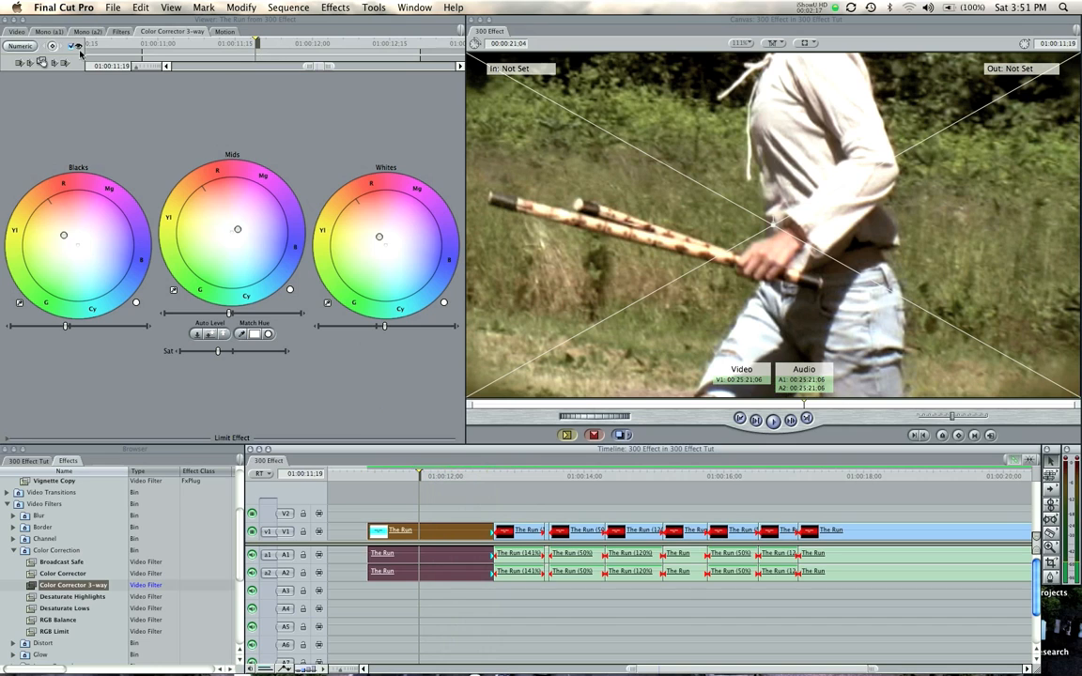
drag(524, 505, 836, 598)
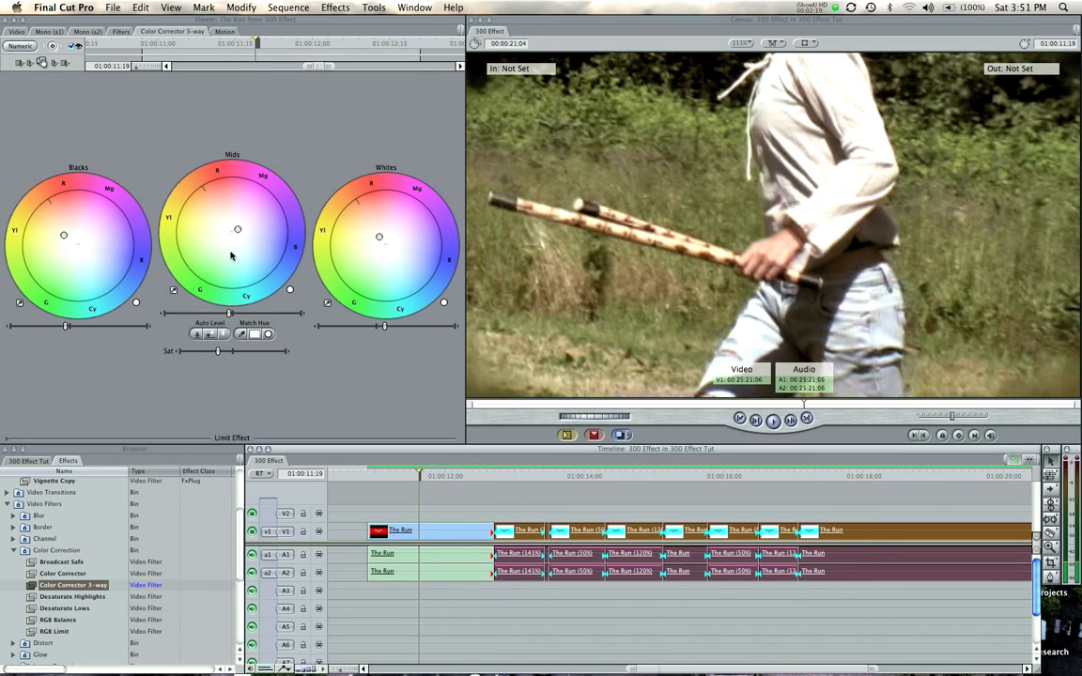
drag(44, 61, 518, 531)
Play the sequence from just after 01:00:12;00 to examine the vignette, the color correction and the speed changes across the clips
drag(510, 477, 471, 480)
click(482, 499)
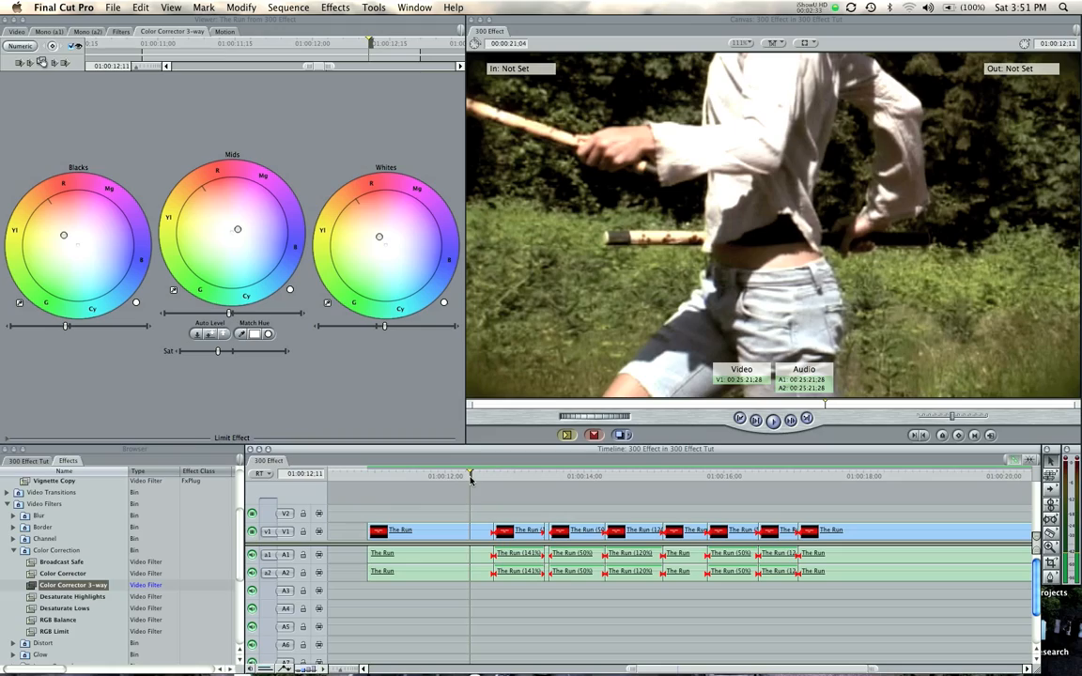
key(space)
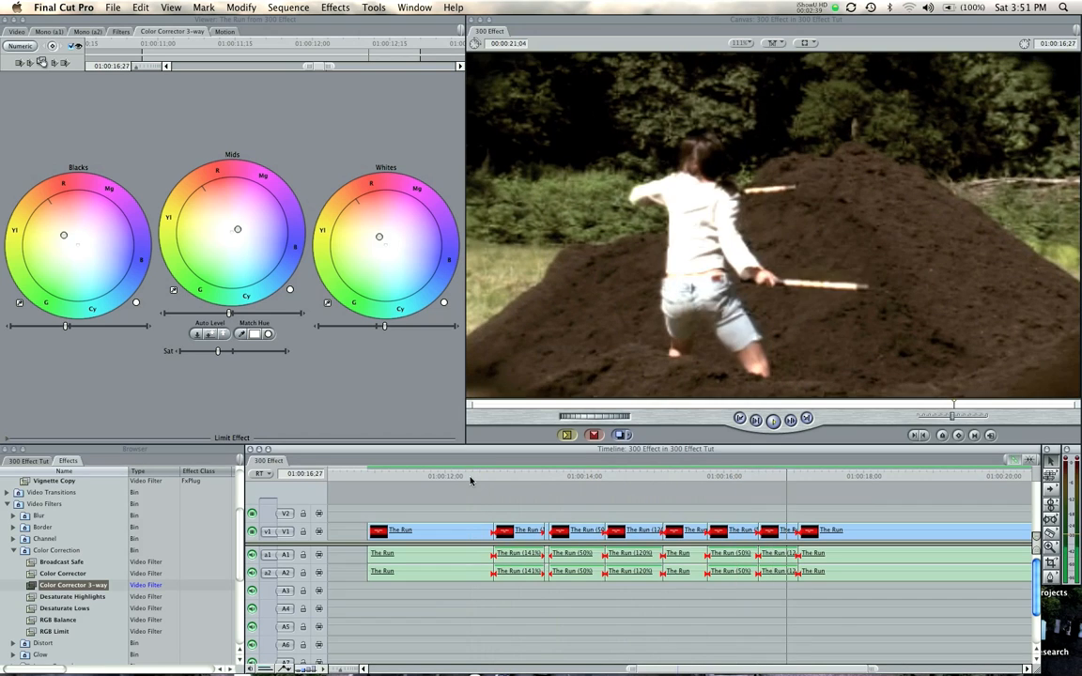
key(space)
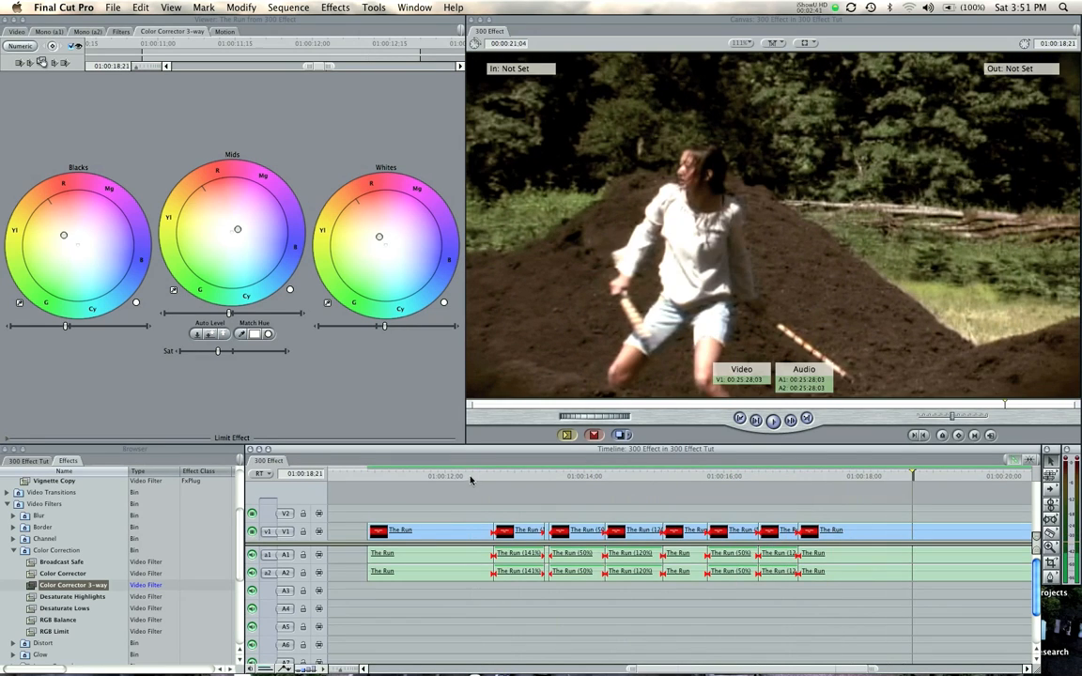
click(480, 476)
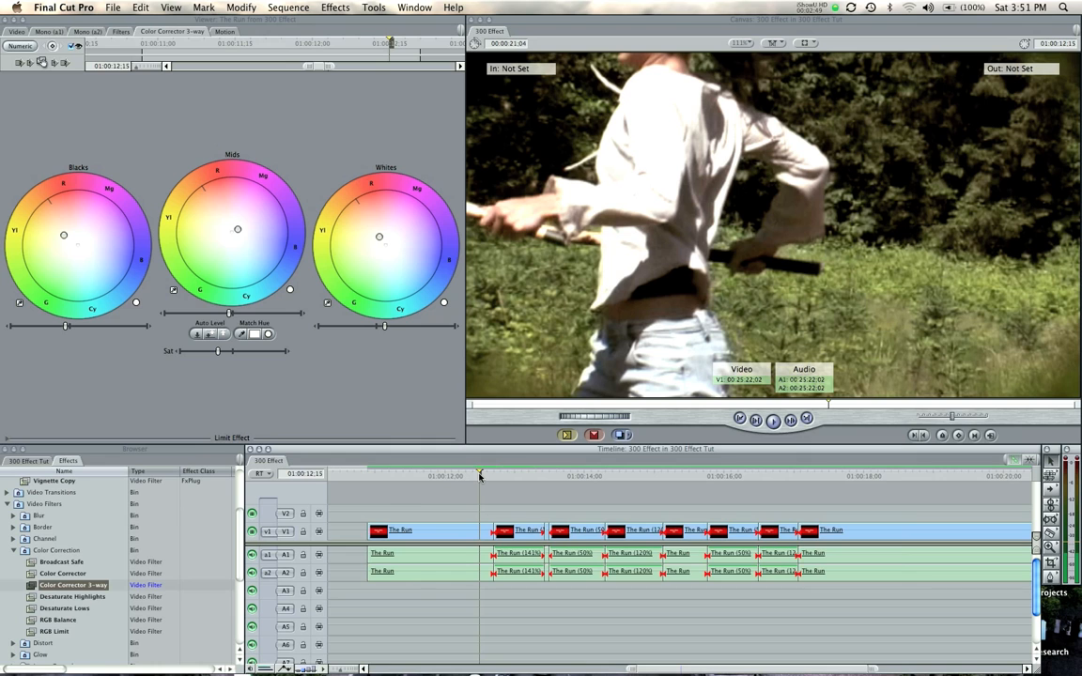
drag(480, 475, 496, 475)
click(465, 480)
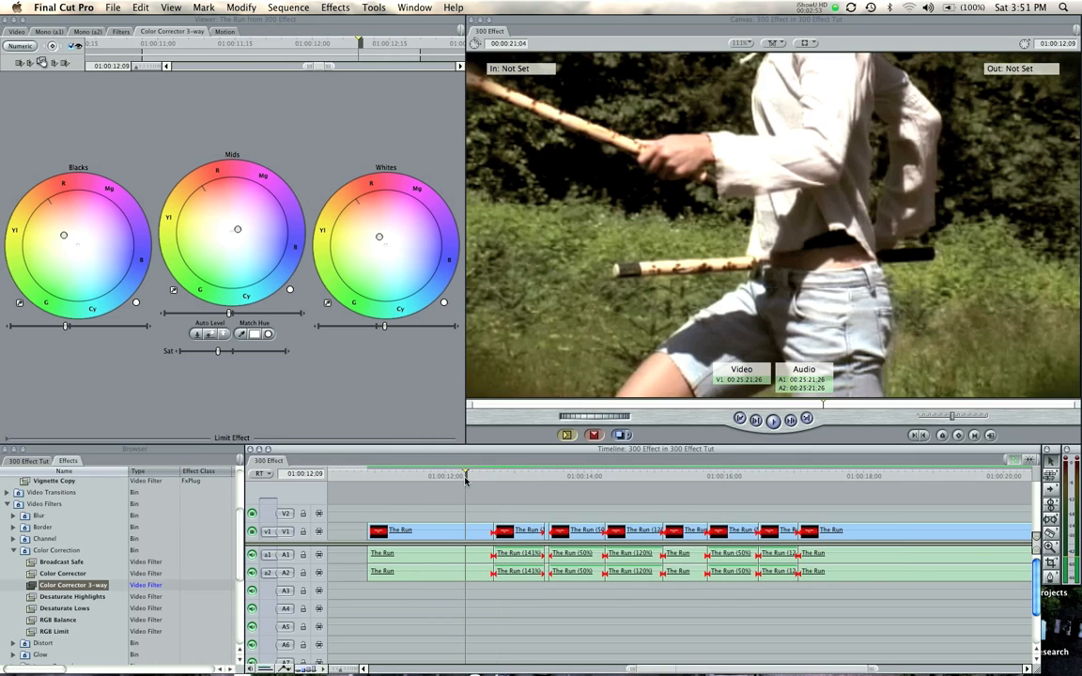
key(space)
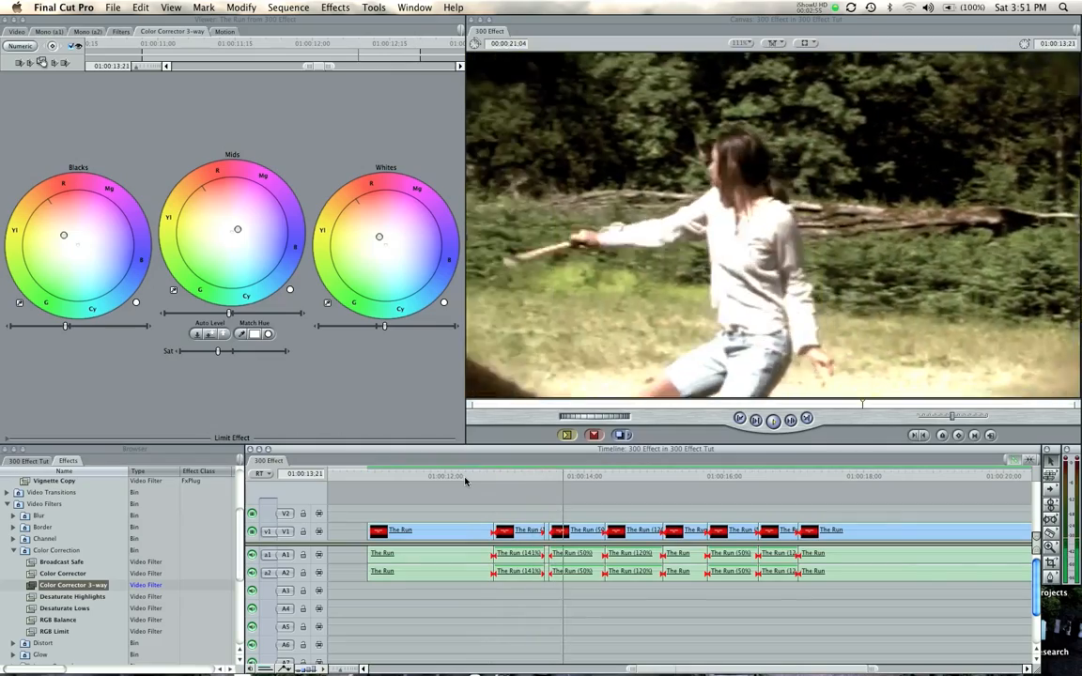
key(space)
key(space)
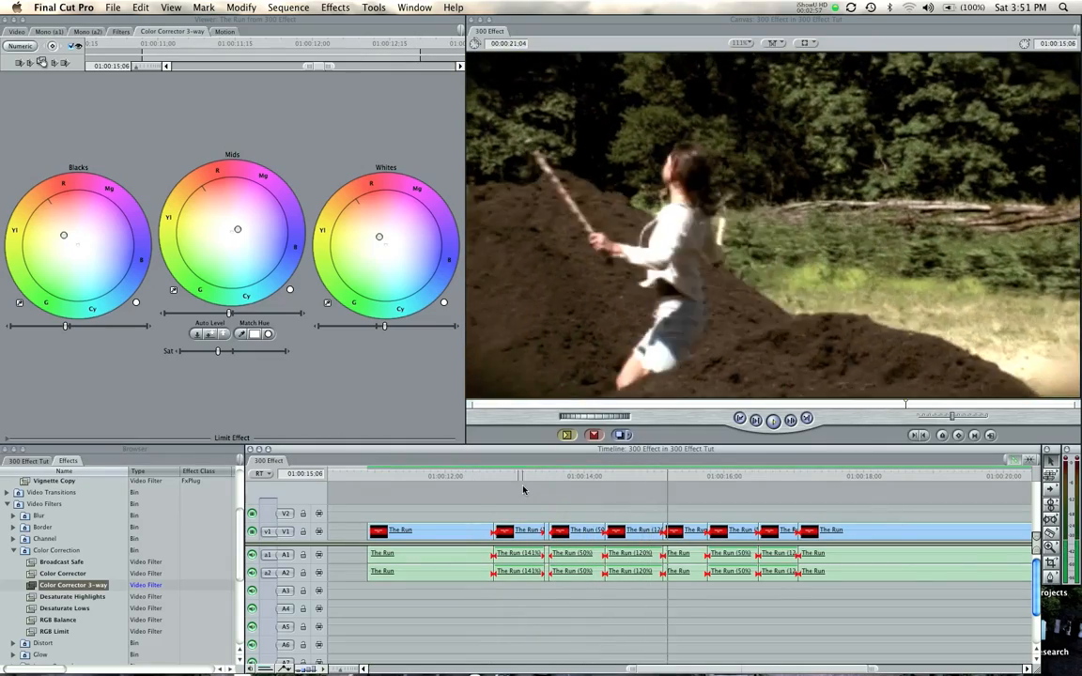
key(space)
Add a motion keyframe at the start of the first The Run (50%) clip, at 01:00:13;15, and open that clip's Motion settings
click(554, 477)
drag(554, 477, 549, 479)
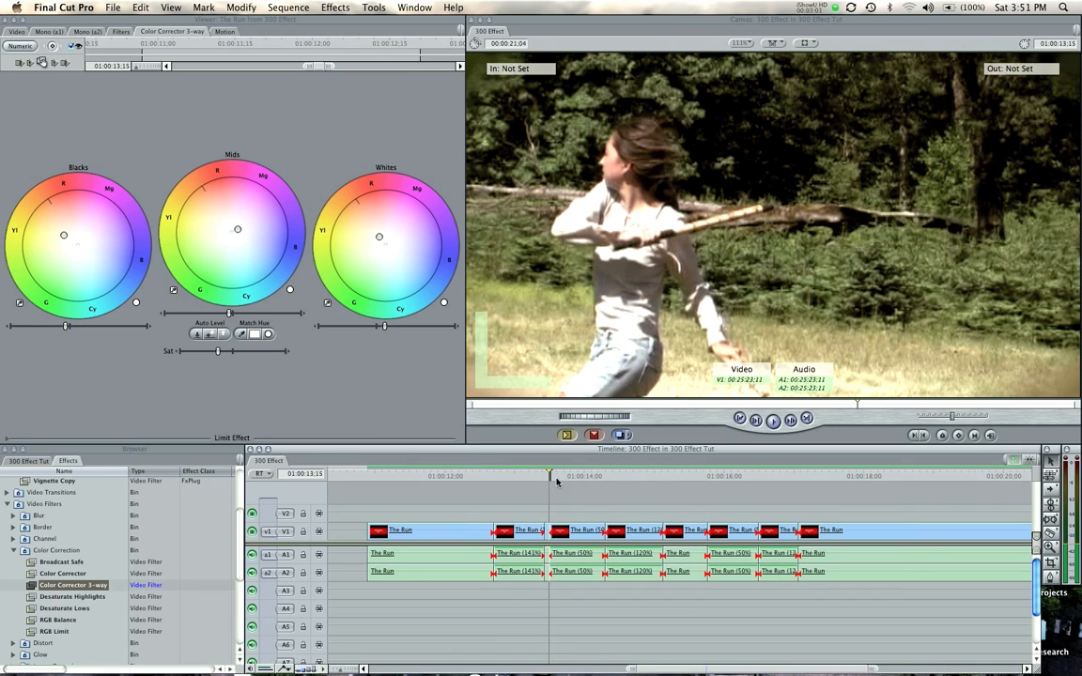
key(shift+z)
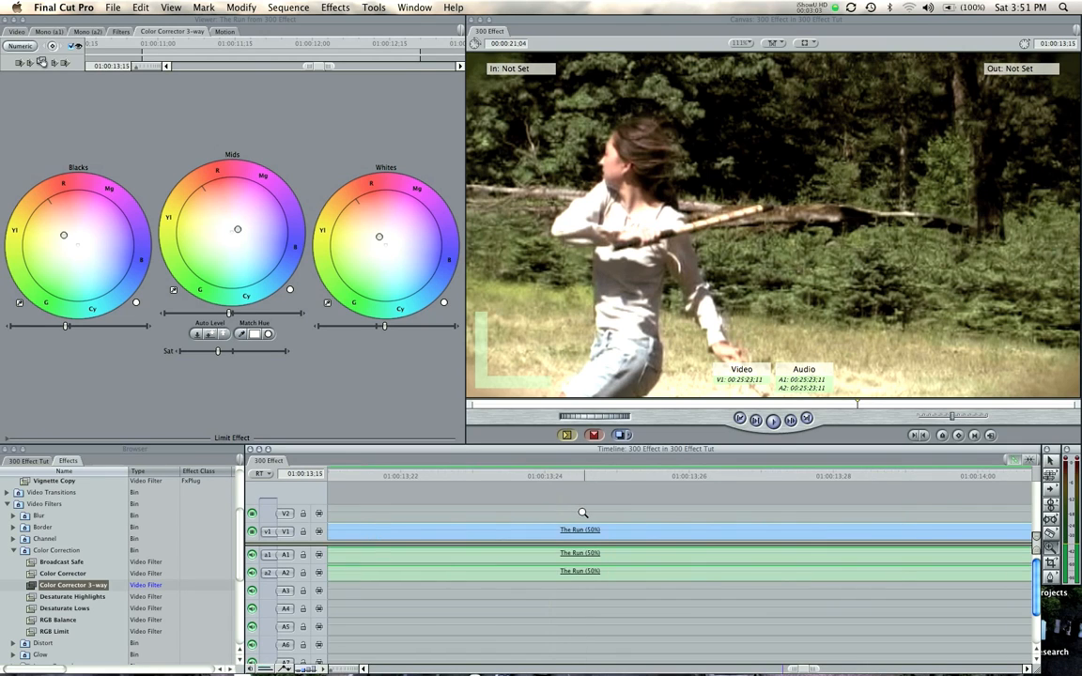
click(751, 527)
click(703, 530)
click(694, 531)
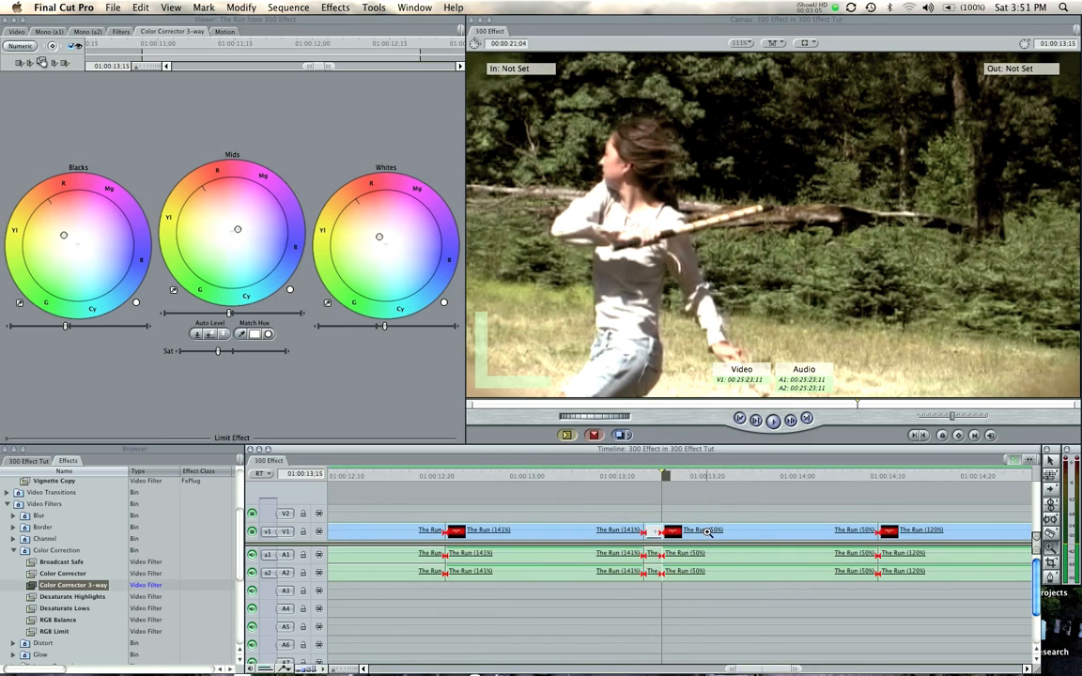
click(696, 533)
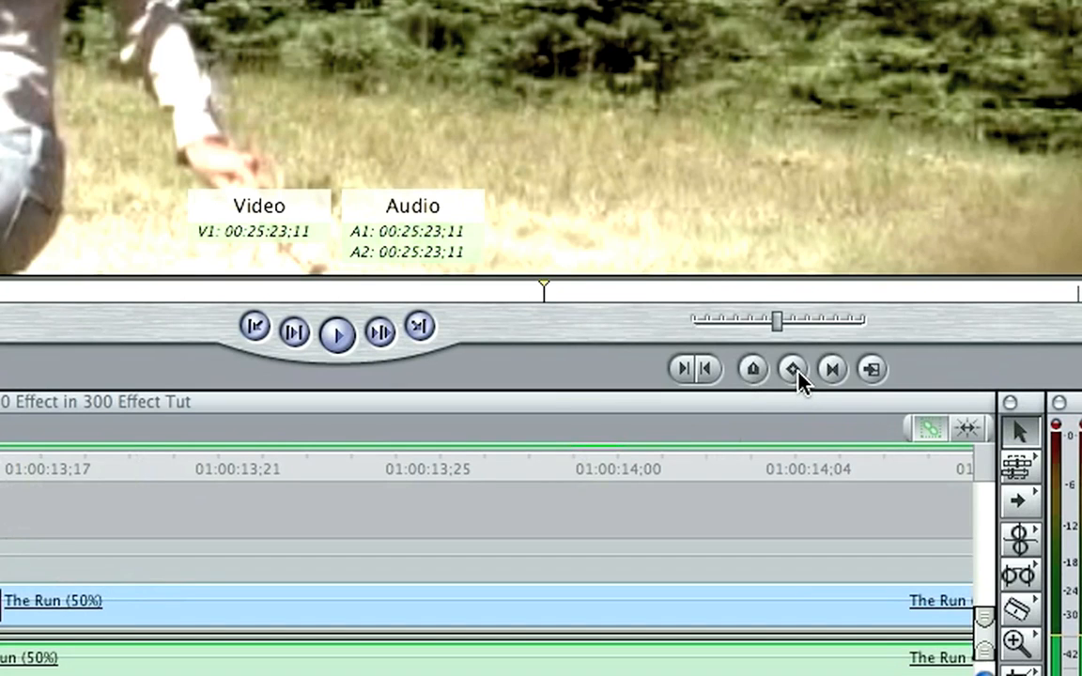
click(308, 618)
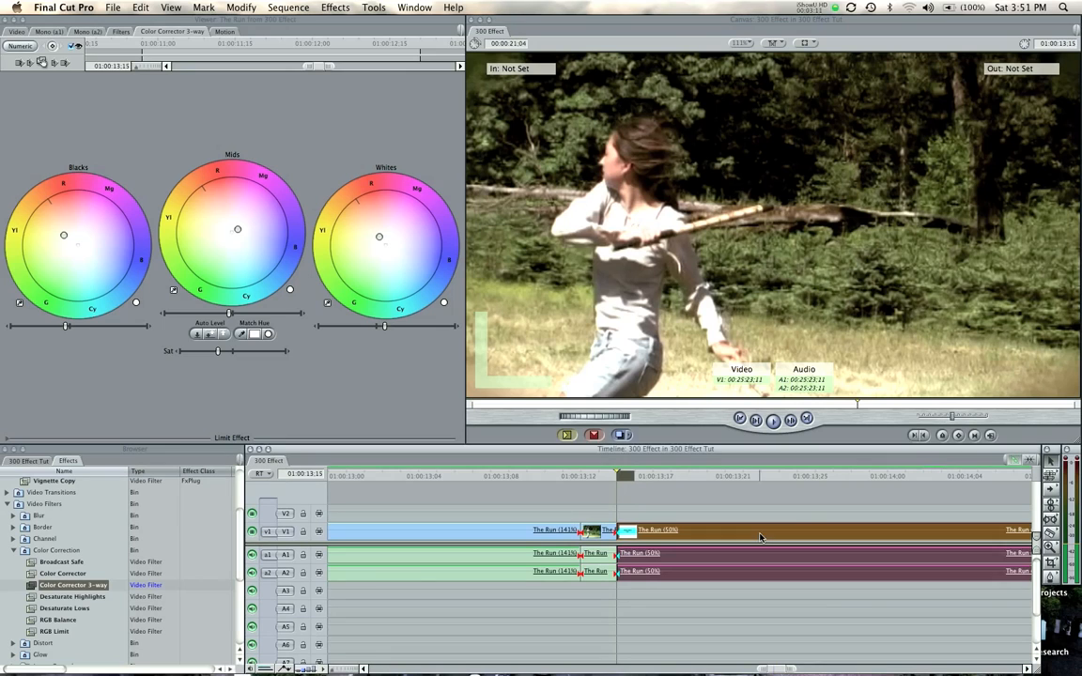
double_click(760, 537)
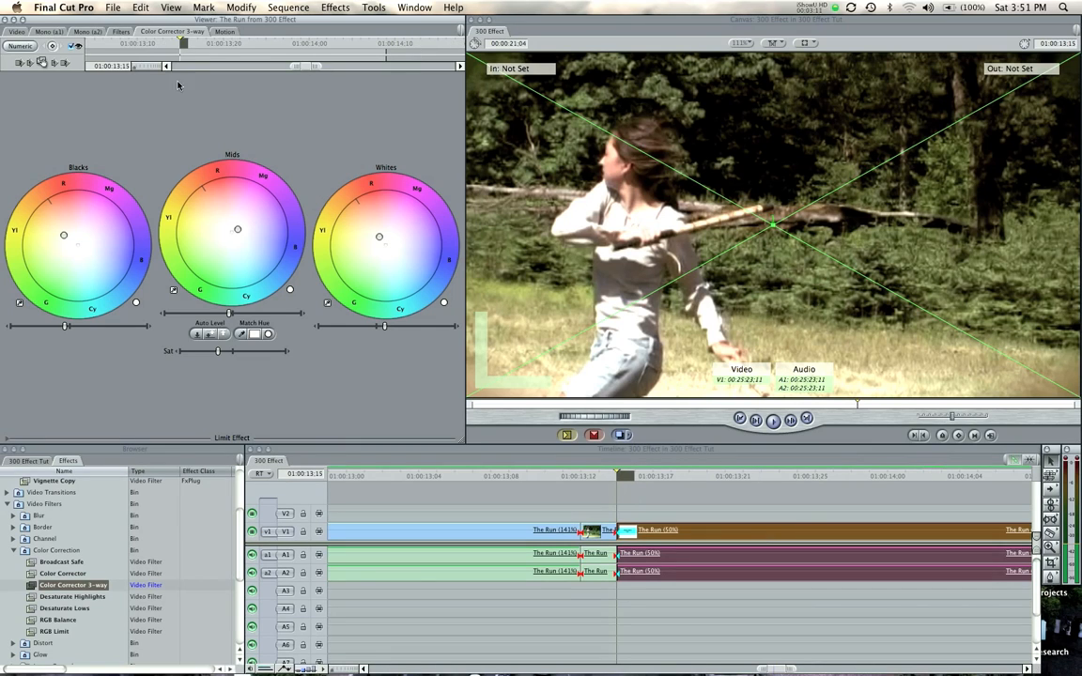
click(215, 31)
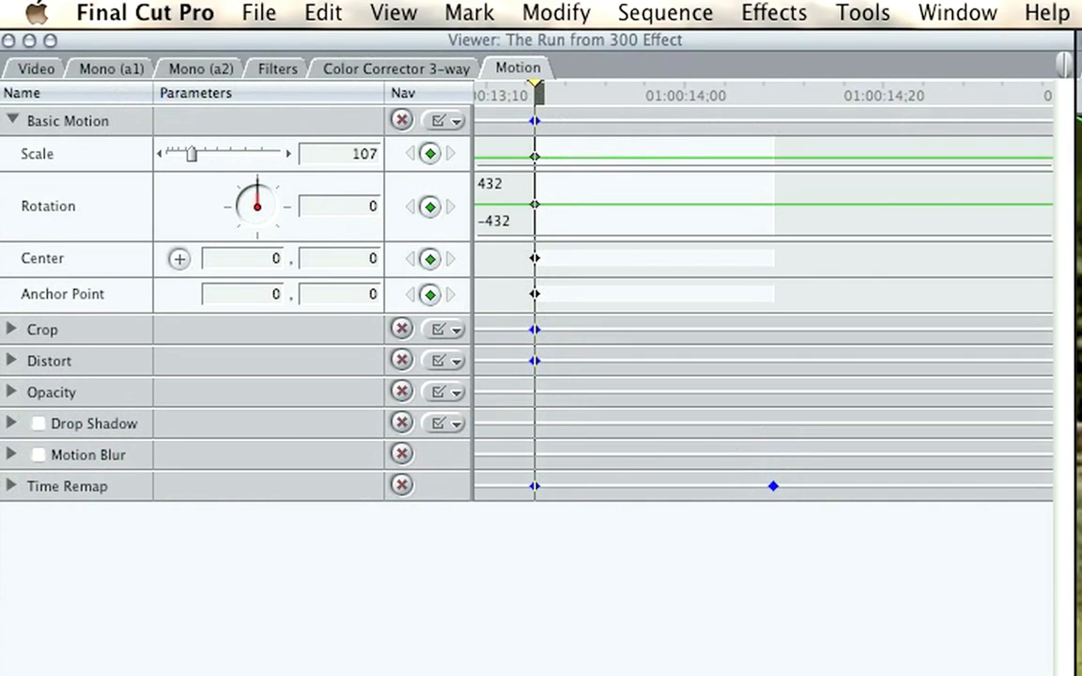
At 01:00:13;19 in the first The Run (50%) clip, keyframe the Scale at 150 and shift the frame's Center to about 167.72, 9.87
key(Right)
key(Right)
key(Right)
key(Right)
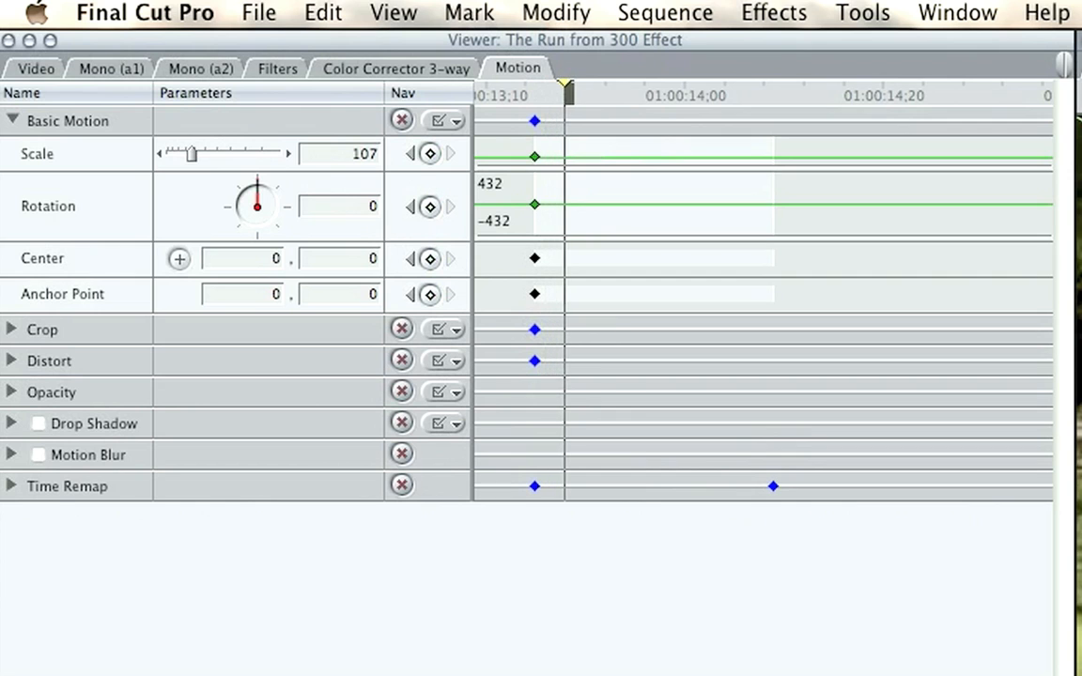
scroll(236, 150, up, 10)
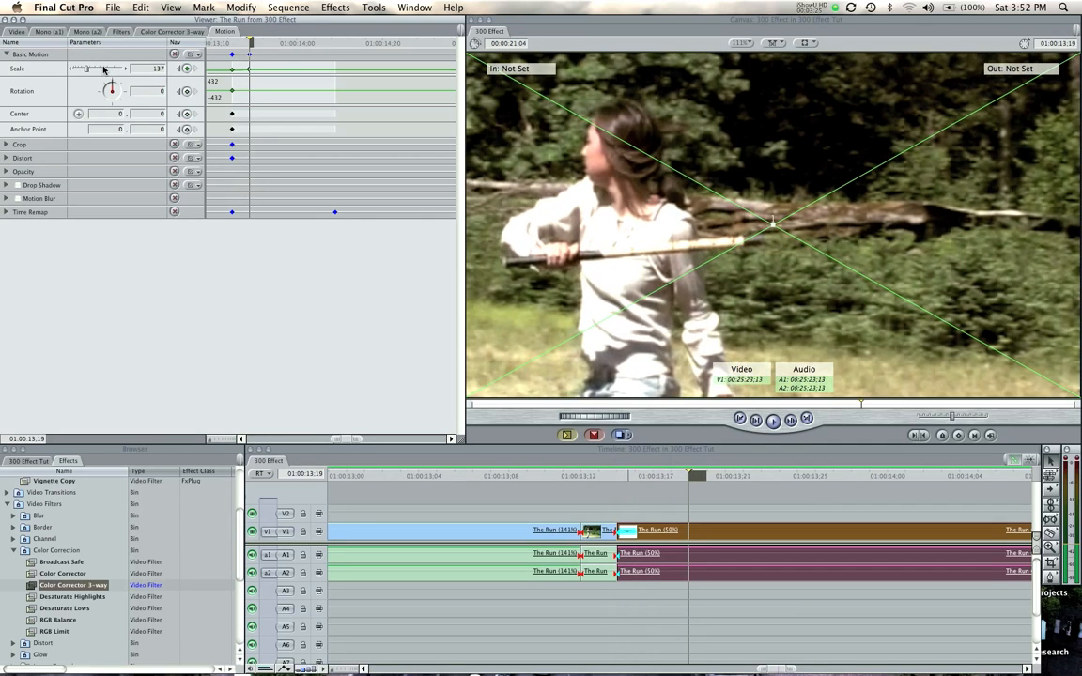
scroll(103, 69, up, 4)
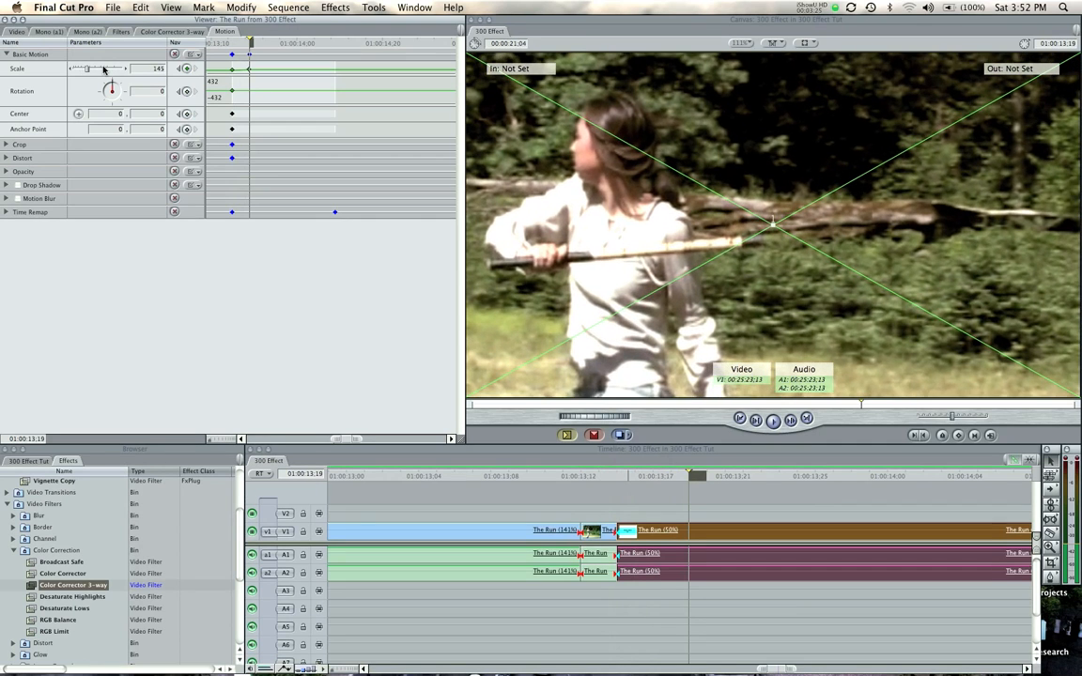
drag(613, 283, 757, 295)
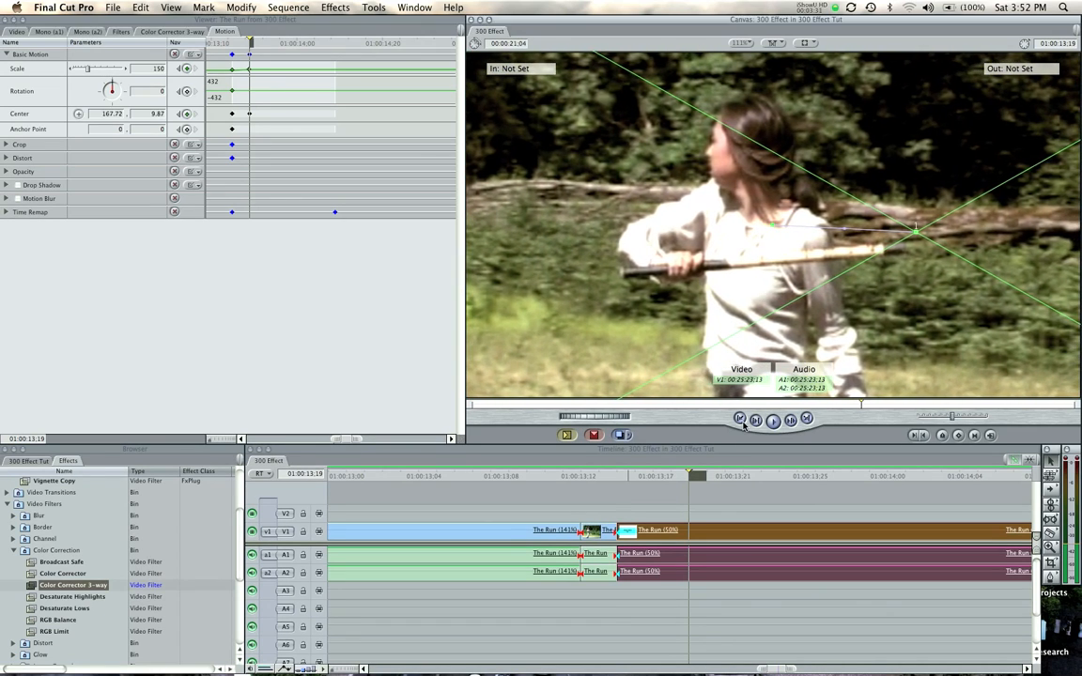
Play the first The Run (50%) clip from 01:00:13;14 to examine the keyframed zoom-in and the cut to the following clip
drag(636, 475, 606, 478)
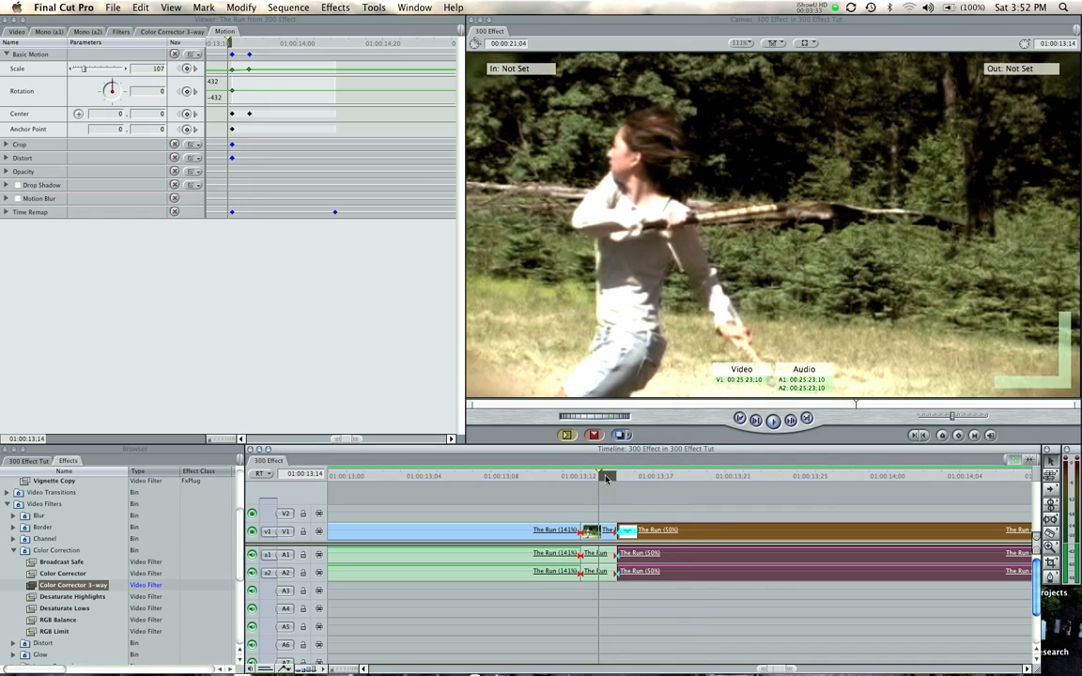
key(space)
key(space)
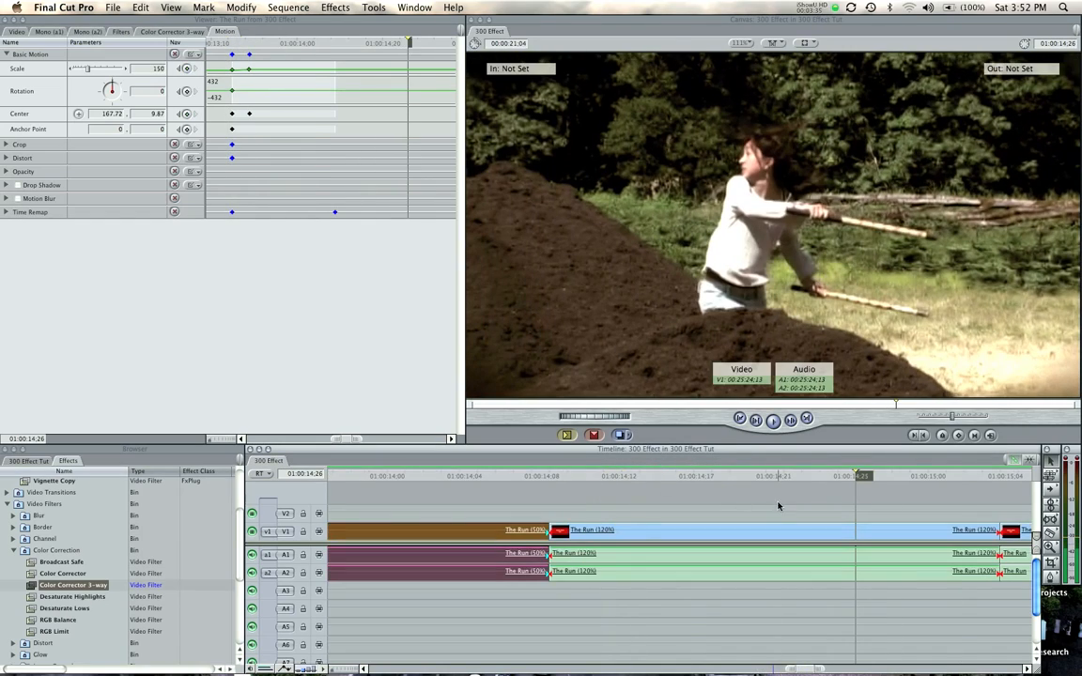
click(529, 493)
key(shift+z)
key(z)
drag(785, 513, 953, 524)
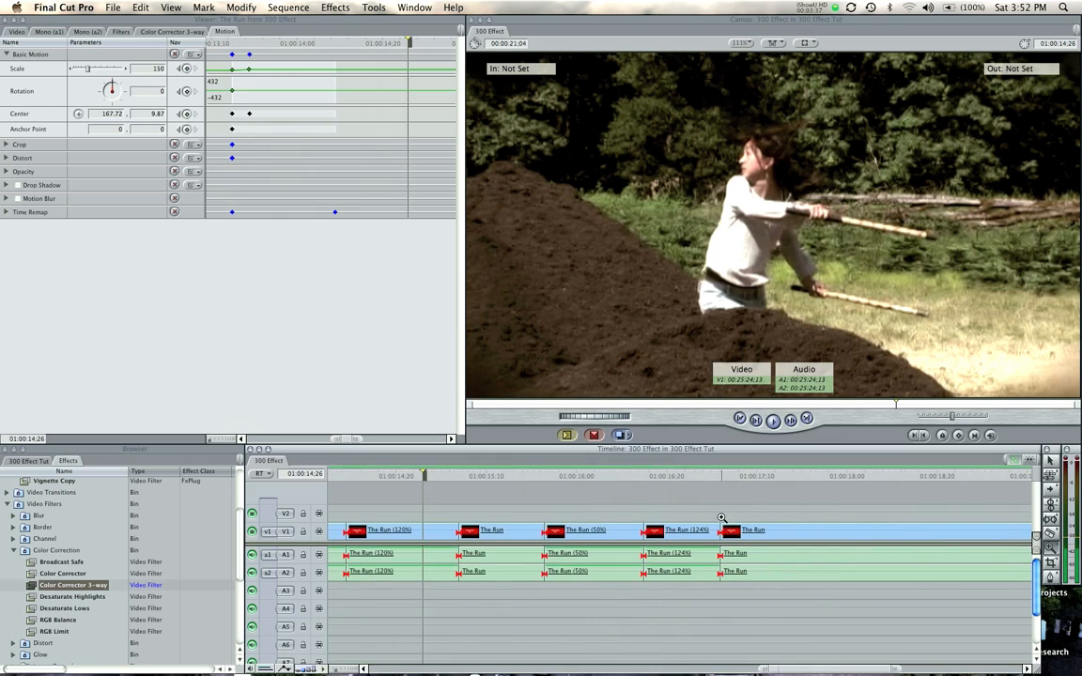
click(427, 503)
click(565, 476)
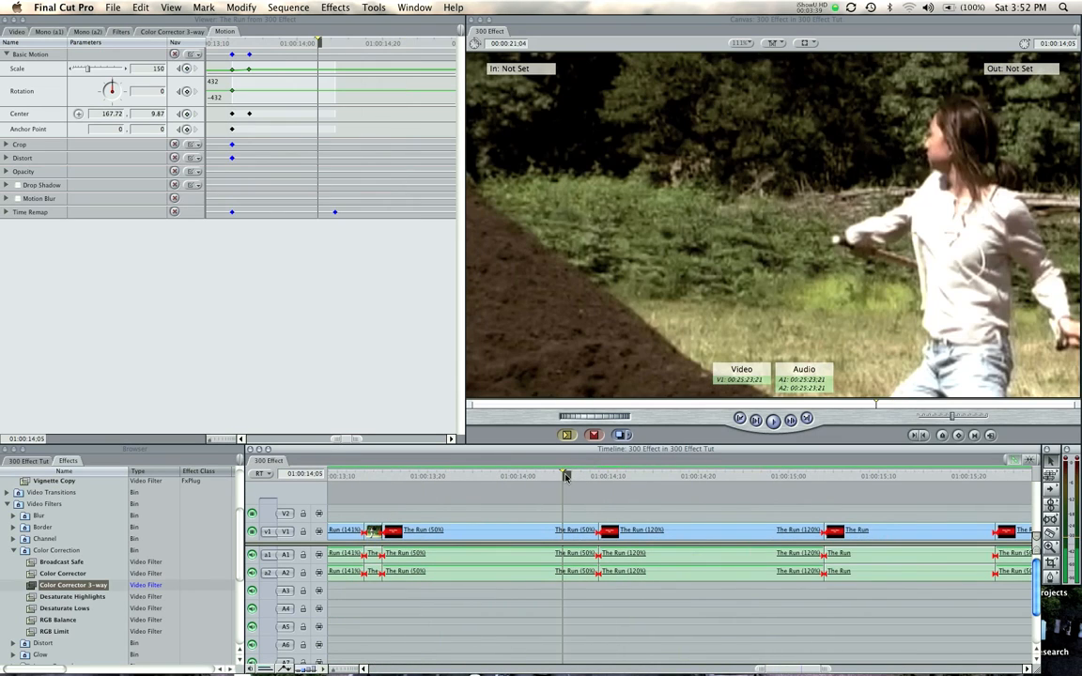
drag(593, 484, 377, 476)
key(space)
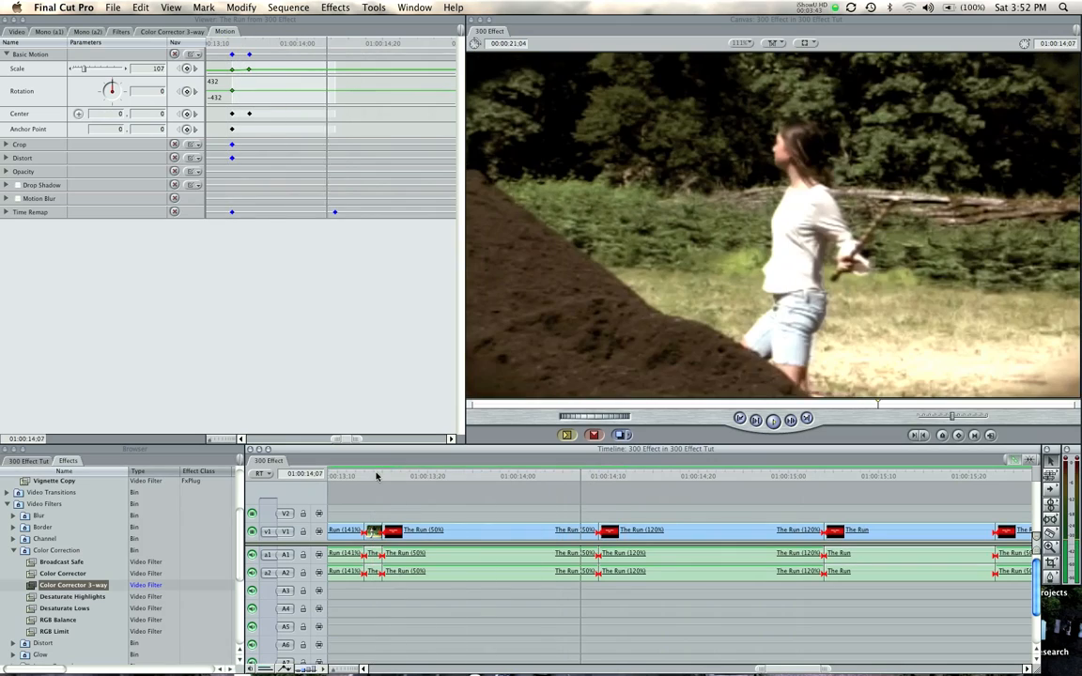
Add a motion keyframe near the end of the first The Run (50%) clip, at 01:00:14;07, to hold the zoomed-in framing
click(407, 475)
drag(522, 482, 580, 484)
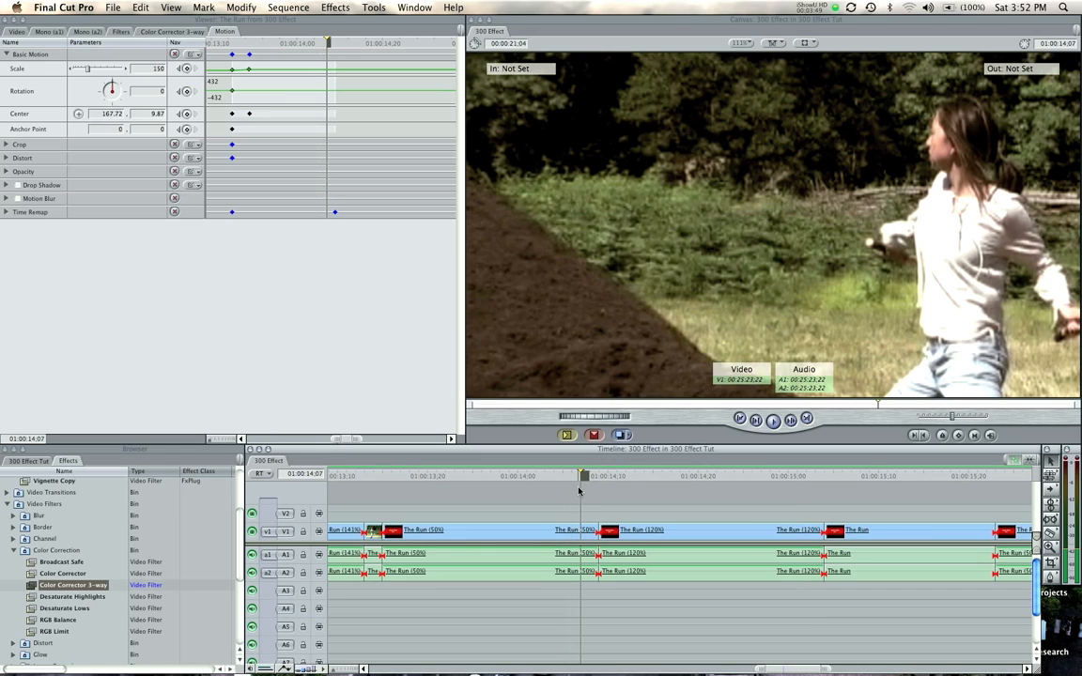
click(959, 436)
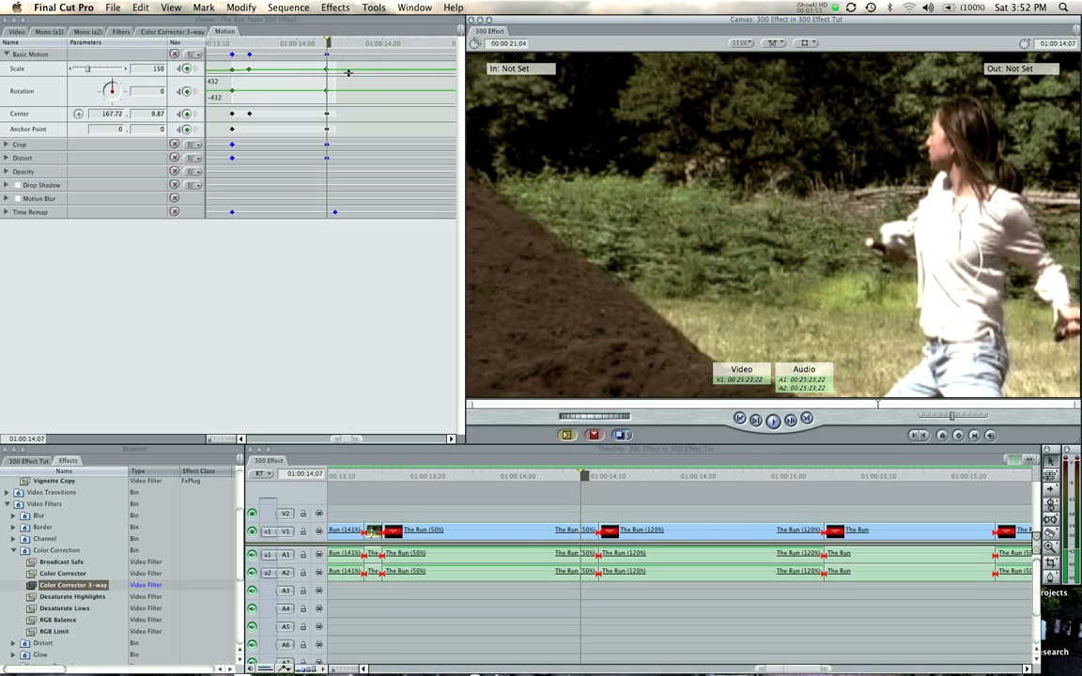
One frame further, at 01:00:14;08, set the clip's Scale to 102 and move its Center back to about -1.51, -1.79
key(Right)
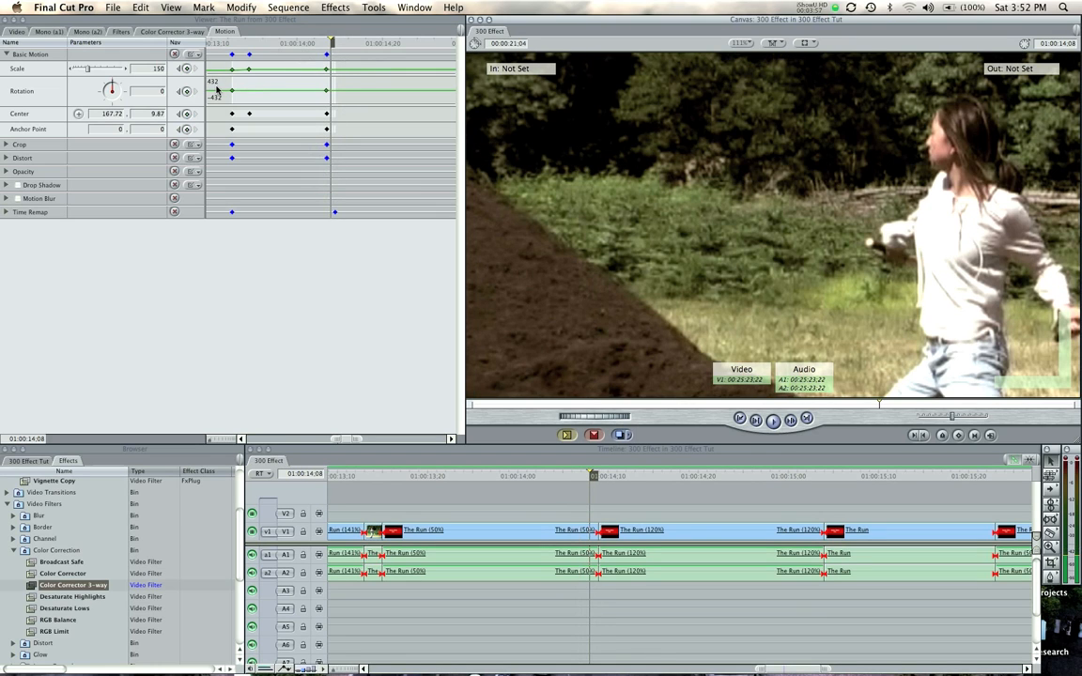
drag(90, 69, 90, 70)
click(587, 174)
drag(703, 212, 715, 219)
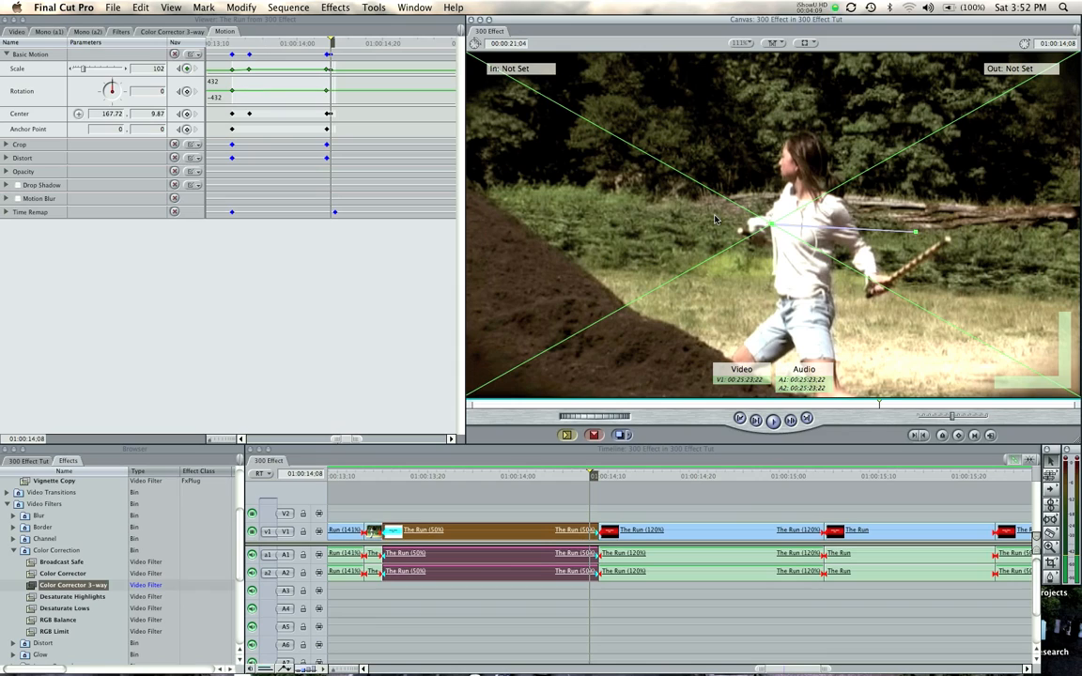
Replay the first The Run (50%) clip and its transition into the 120% clip to examine the zoom-in and the snap back out
drag(595, 482, 378, 490)
click(405, 500)
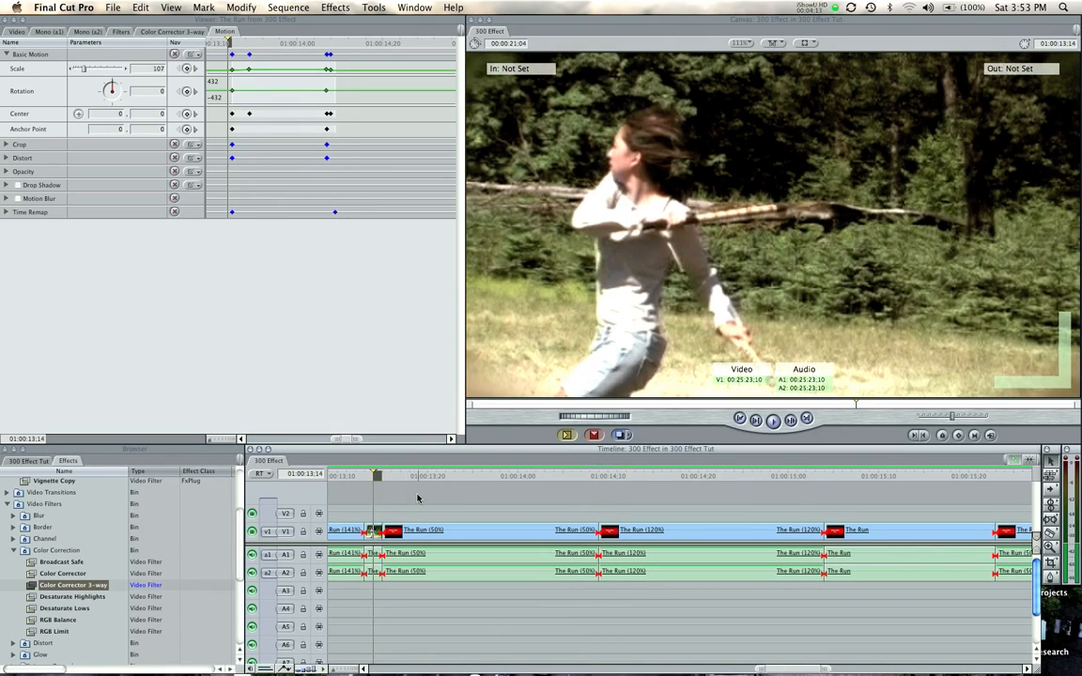
key(space)
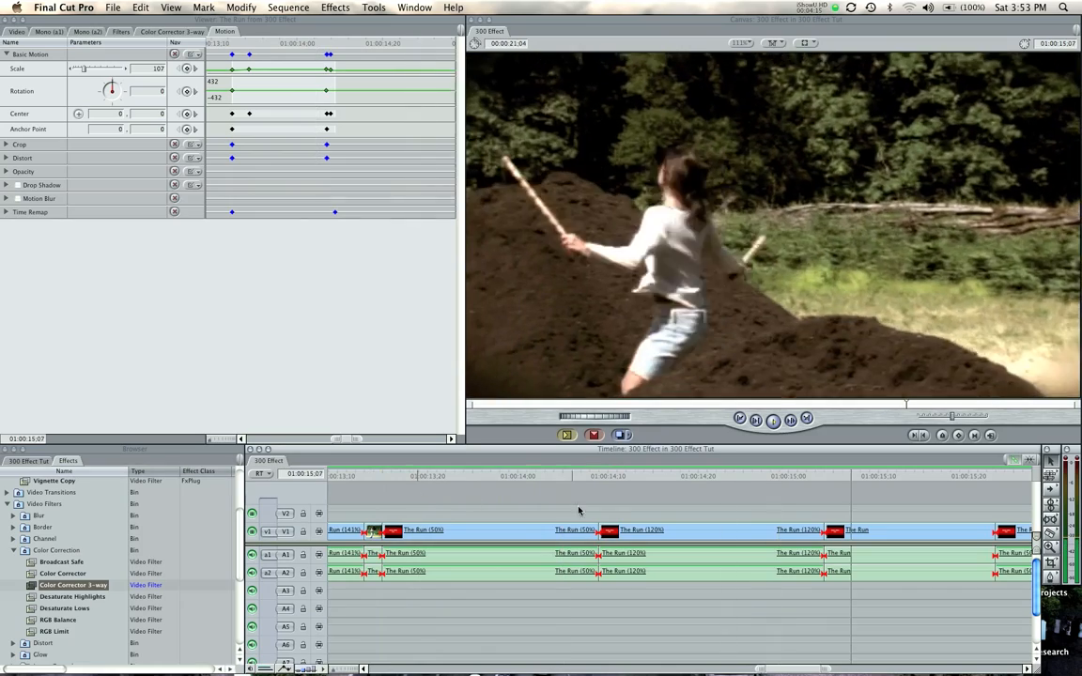
click(579, 477)
key(space)
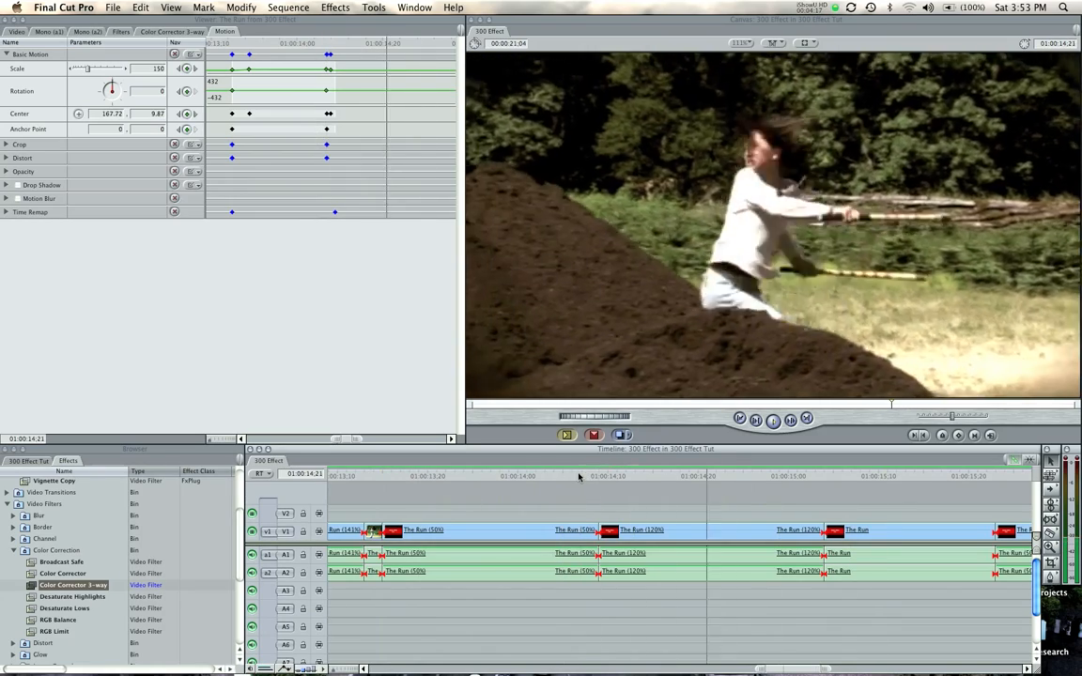
key(space)
click(560, 476)
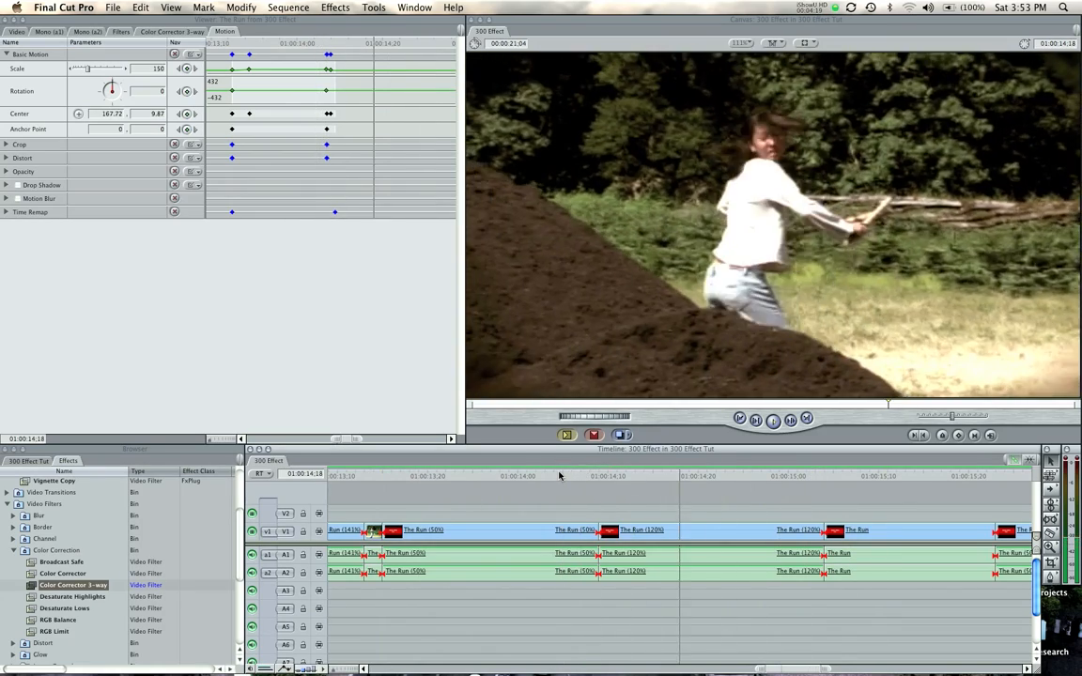
click(561, 475)
key(space)
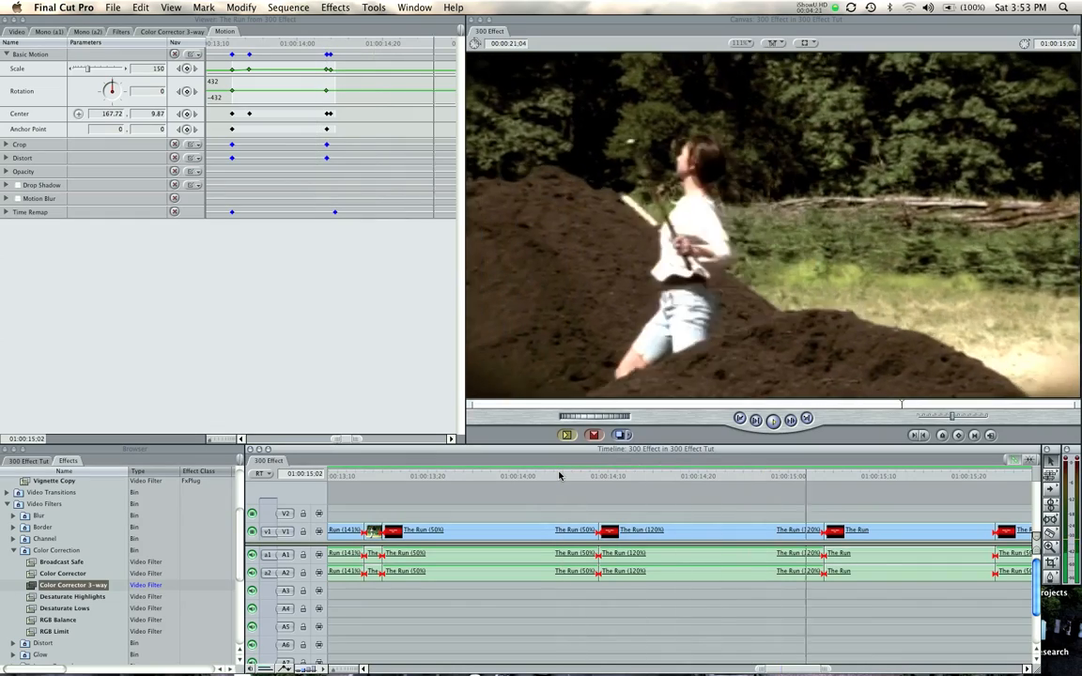
key(space)
click(499, 476)
key(space)
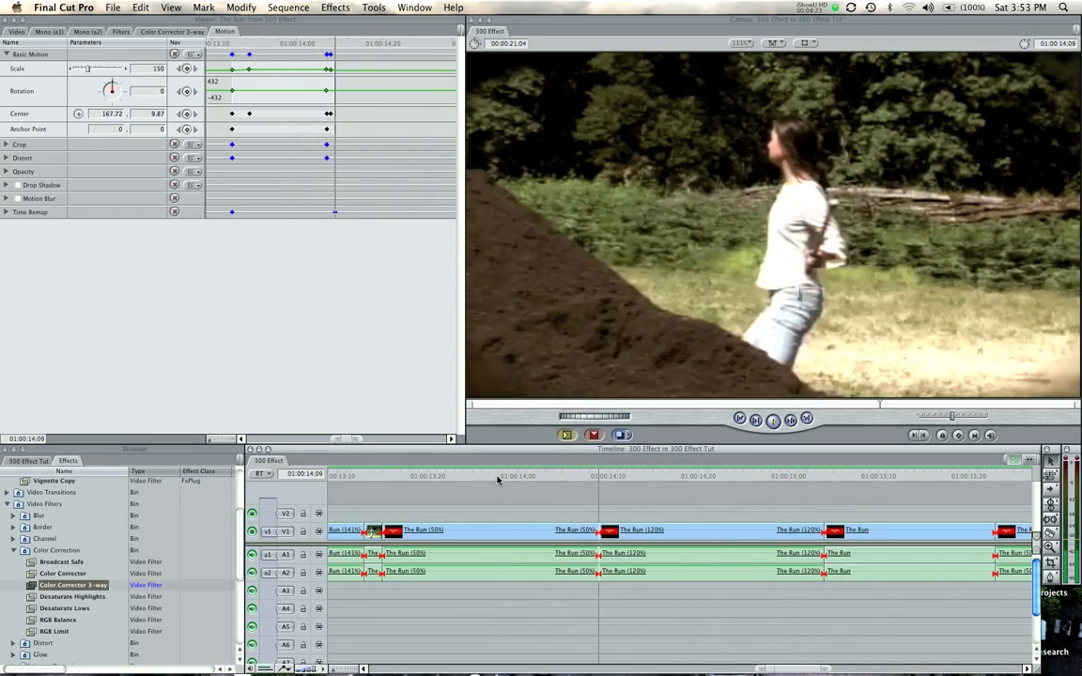
key(space)
Play and scrub through the 120% and normal-speed clips to locate the start of the second The Run (50%) clip, around 01:00:15;24
drag(619, 478, 835, 483)
key(space)
key(space)
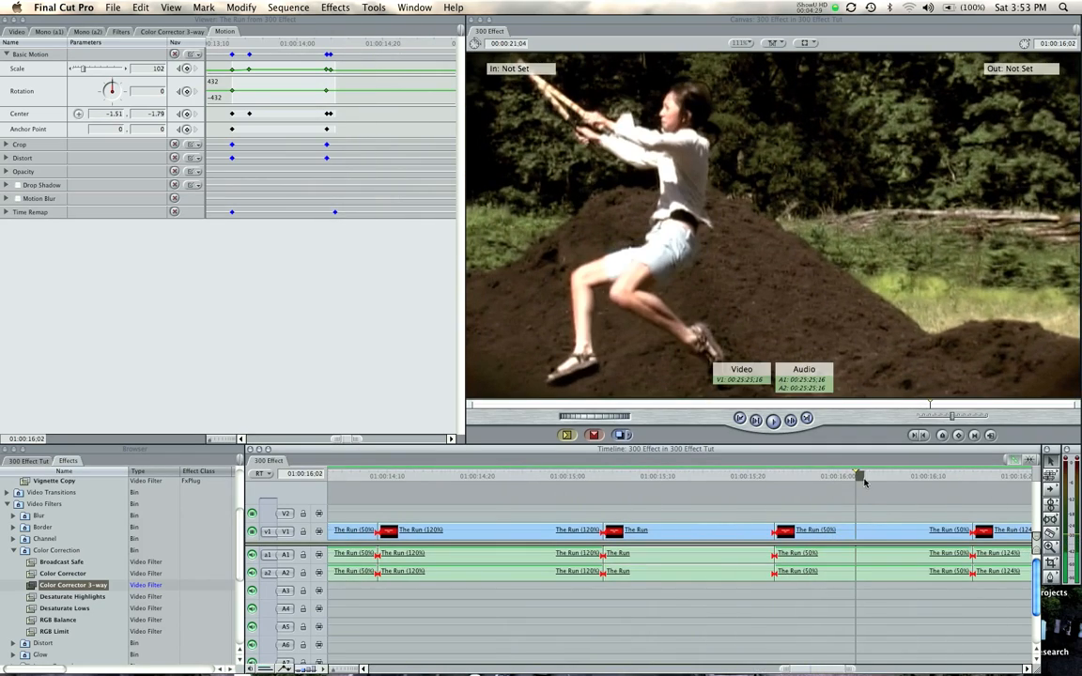
click(611, 476)
key(space)
key(space)
click(479, 474)
key(space)
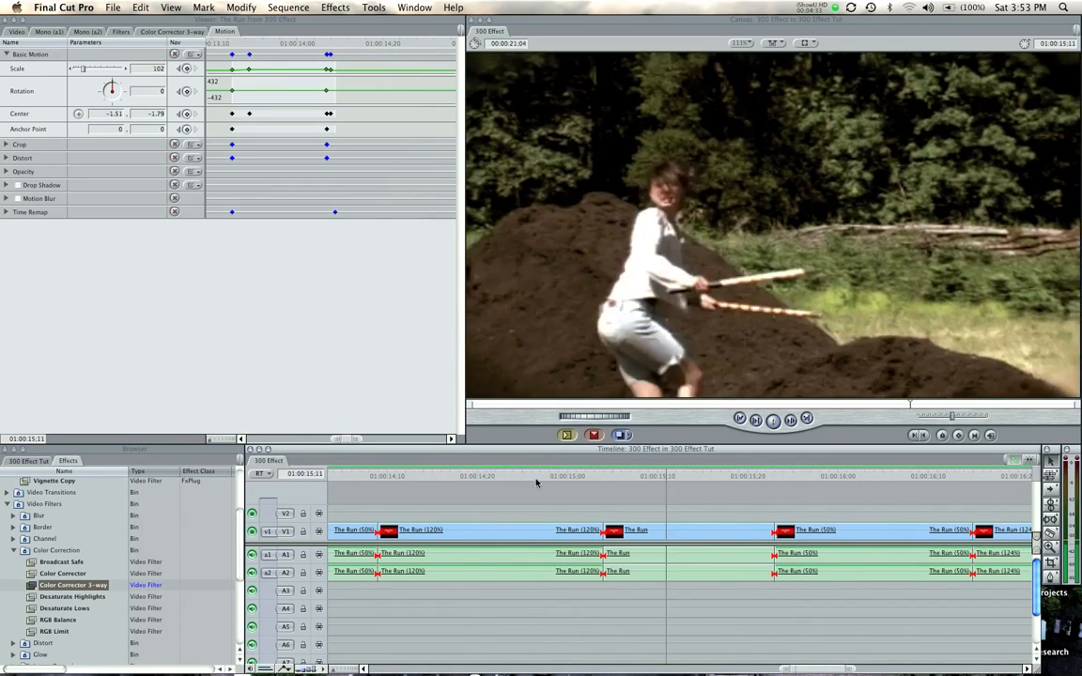
key(space)
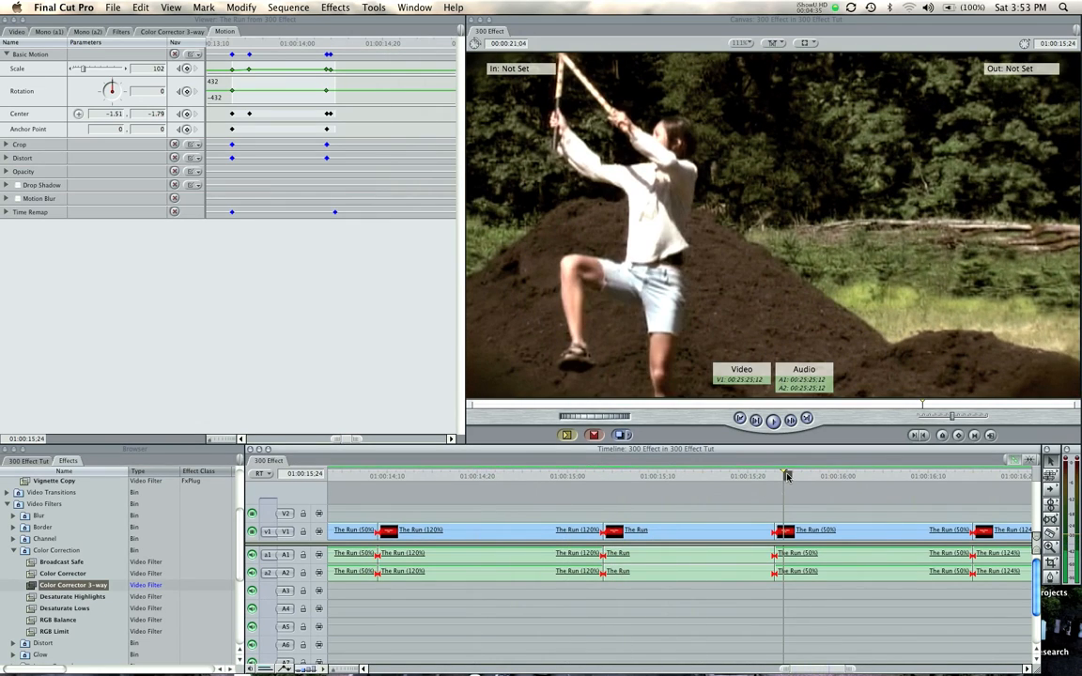